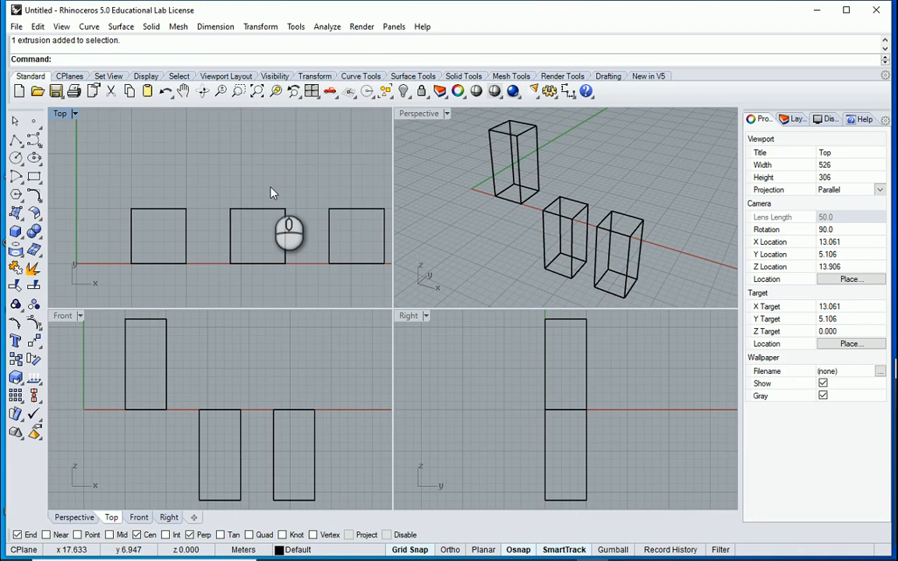
- Select the leftmost box in the Top view
{"action": "left_click", "coordinate": [260, 27]}
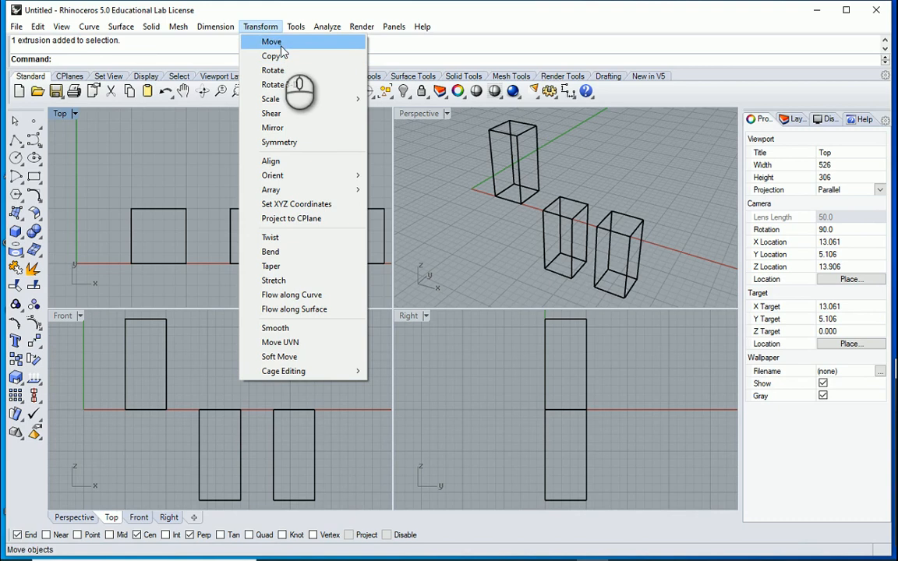
{"action": "left_click", "coordinate": [73, 194]}
{"action": "scroll", "coordinate": [123, 218], "scroll_direction": "up", "scroll_amount": 3}
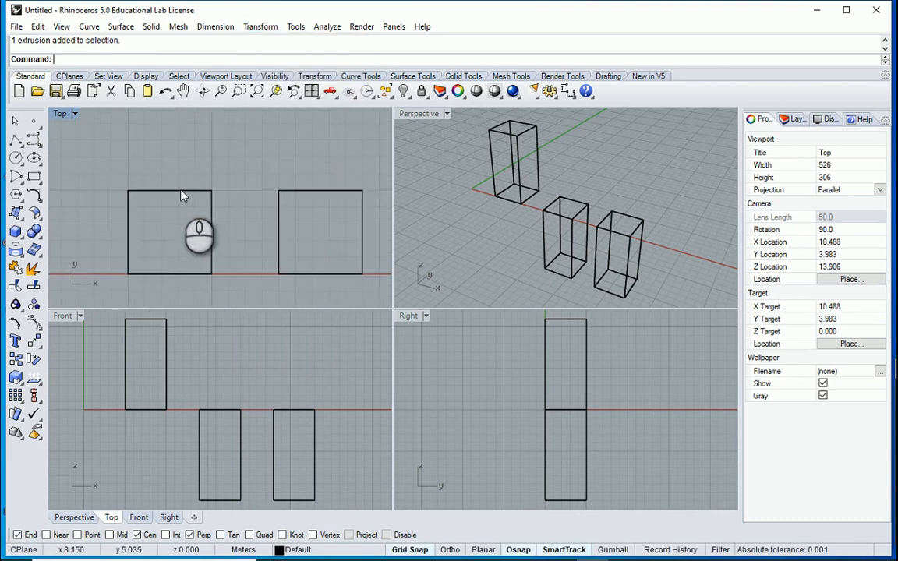
{"action": "left_click", "coordinate": [181, 192]}
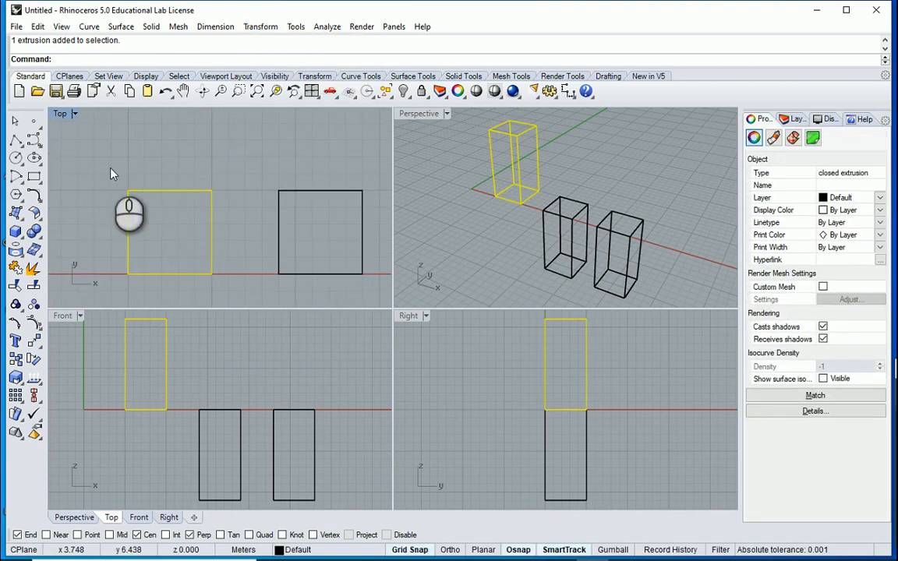
- Examine the list of command aliases in the Rhino options and close it without changes
{"action": "type", "text": "m"}
{"action": "key", "text": "Return"}
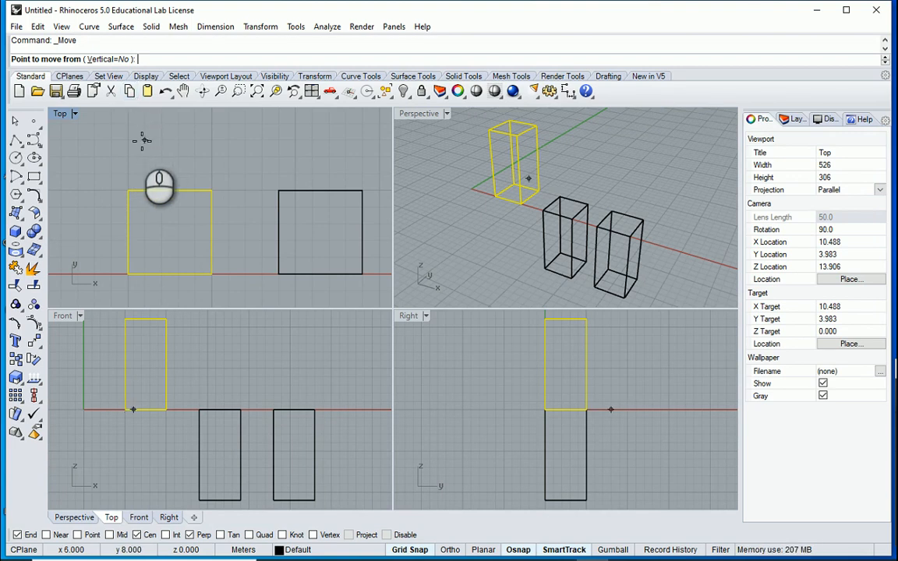
{"action": "left_click", "coordinate": [15, 26]}
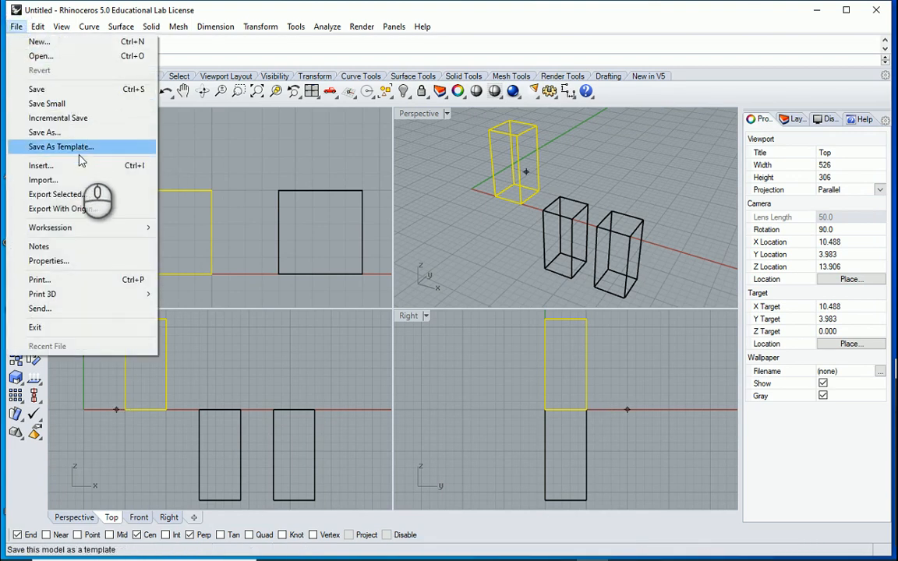
{"action": "left_click", "coordinate": [72, 261]}
{"action": "left_click", "coordinate": [110, 229]}
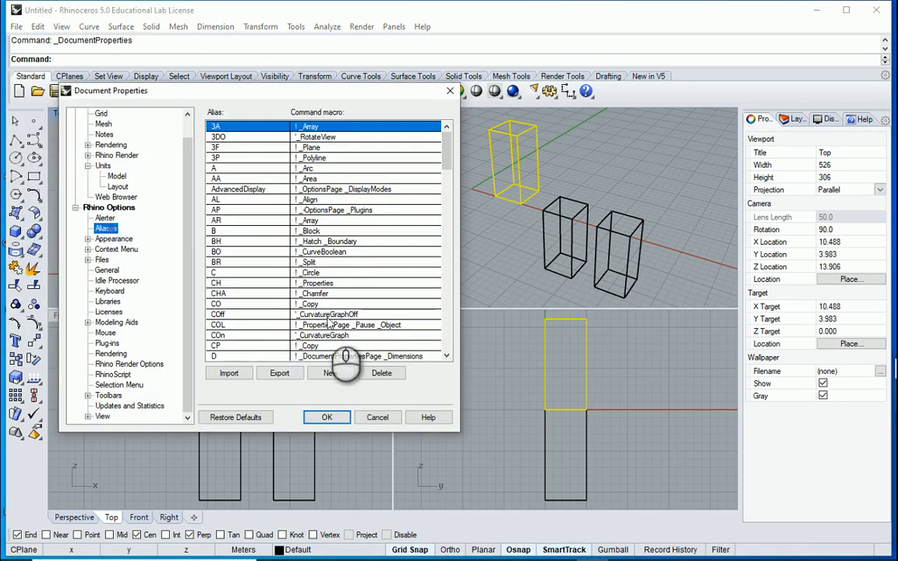
{"action": "left_click", "coordinate": [376, 415]}
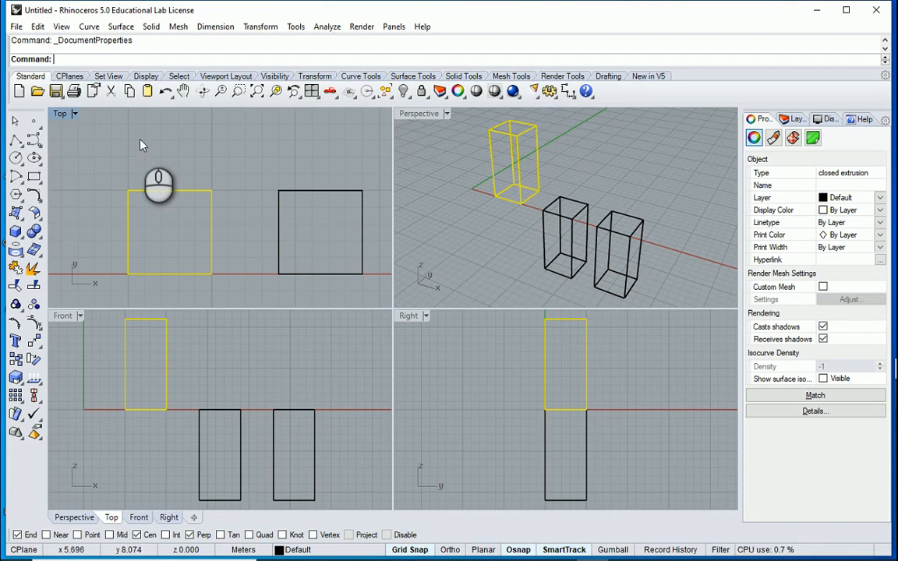
- Try moving the selected box from its corner to a free point beyond the other boxes in the Top view, and undo the move
{"action": "type", "text": "m"}
{"action": "key", "text": "Return"}
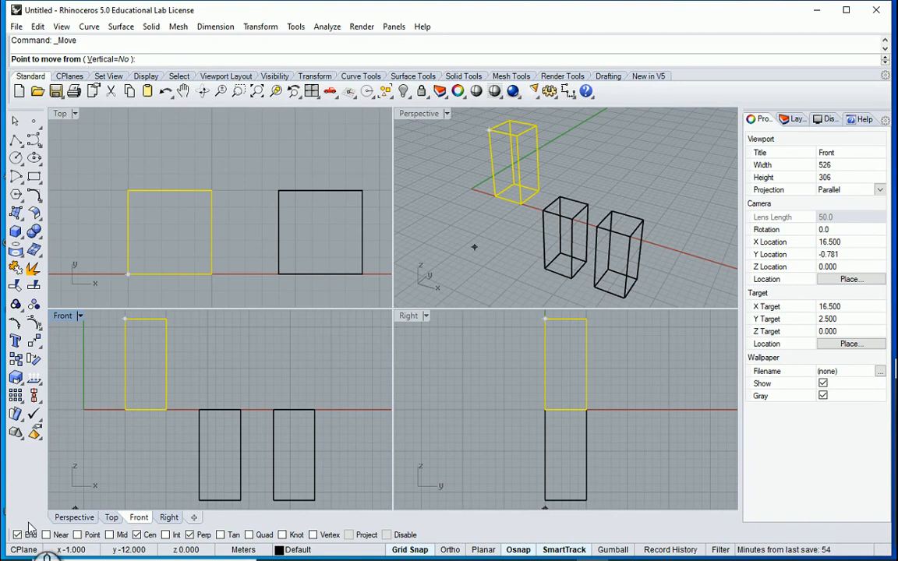
{"action": "left_click", "coordinate": [129, 274]}
{"action": "scroll", "coordinate": [132, 269], "scroll_direction": "down", "scroll_amount": 4}
{"action": "left_click", "coordinate": [231, 172]}
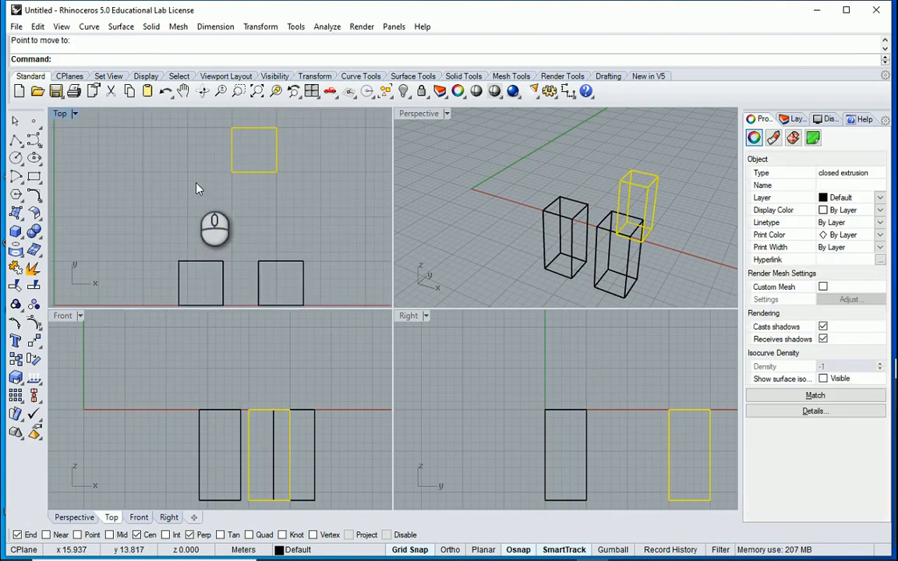
{"action": "scroll", "coordinate": [197, 188], "scroll_direction": "down", "scroll_amount": 2}
{"action": "key", "text": "ctrl+z"}
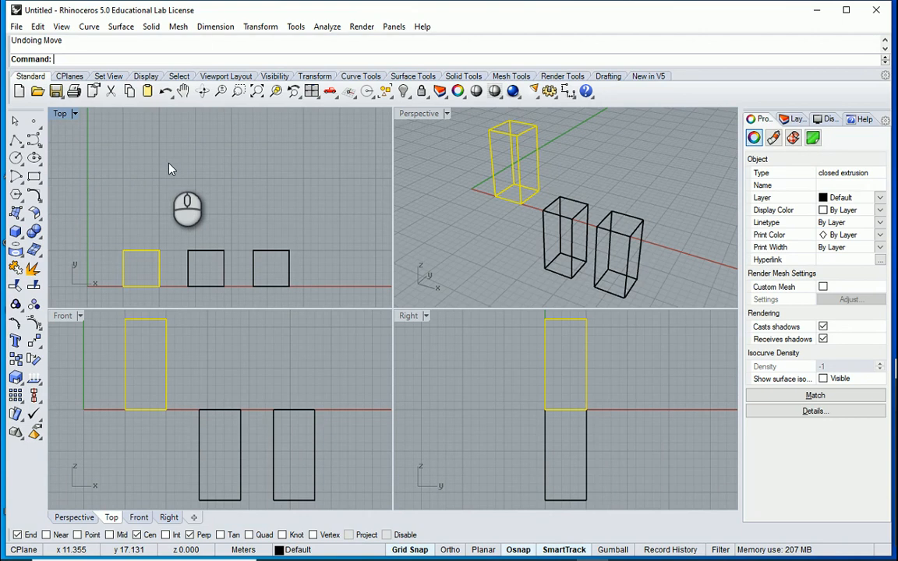
- Move the selected box from its upper face's corner nearest the origin to 0,0
{"action": "right_click", "coordinate": [82, 207]}
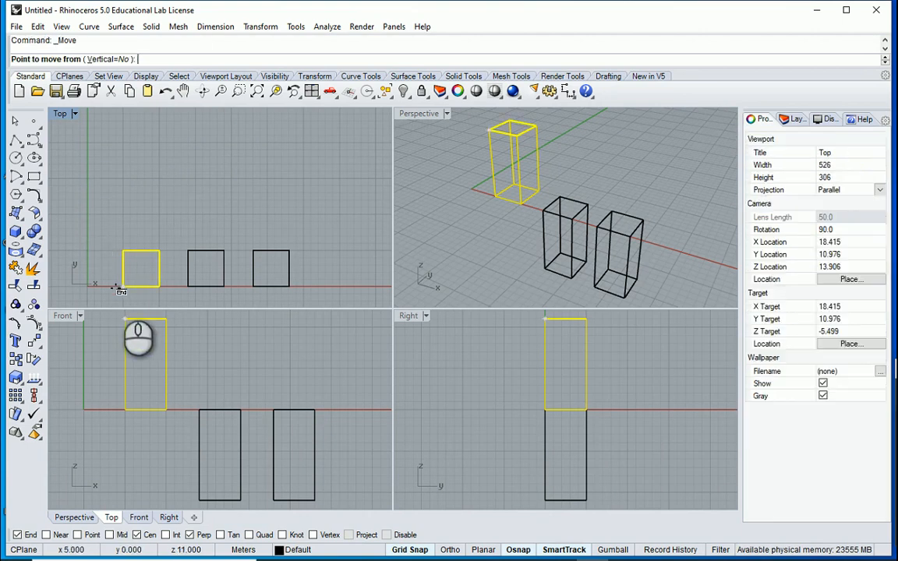
{"action": "left_click", "coordinate": [123, 285]}
{"action": "scroll", "coordinate": [136, 277], "scroll_direction": "down", "scroll_amount": 2}
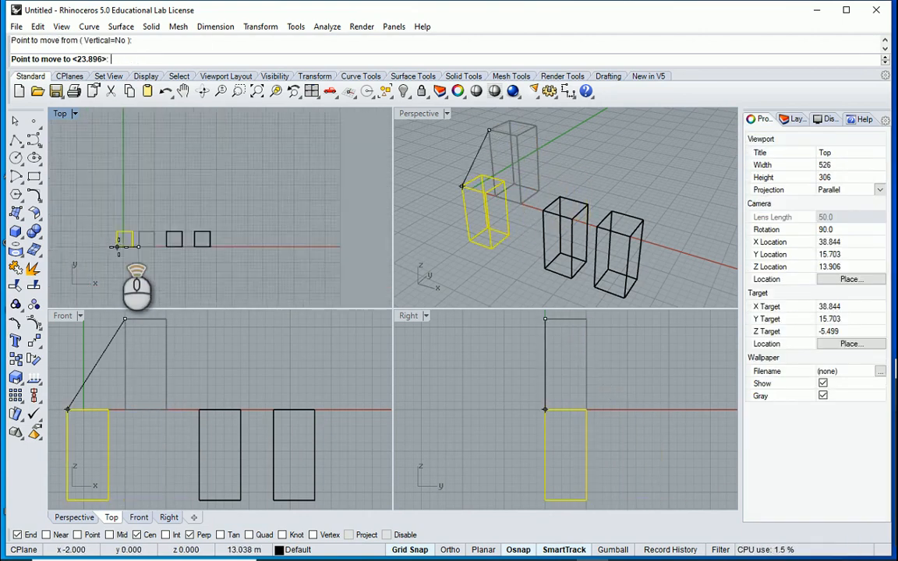
{"action": "scroll", "coordinate": [148, 238], "scroll_direction": "up", "scroll_amount": 5}
{"action": "scroll", "coordinate": [145, 233], "scroll_direction": "down", "scroll_amount": 4}
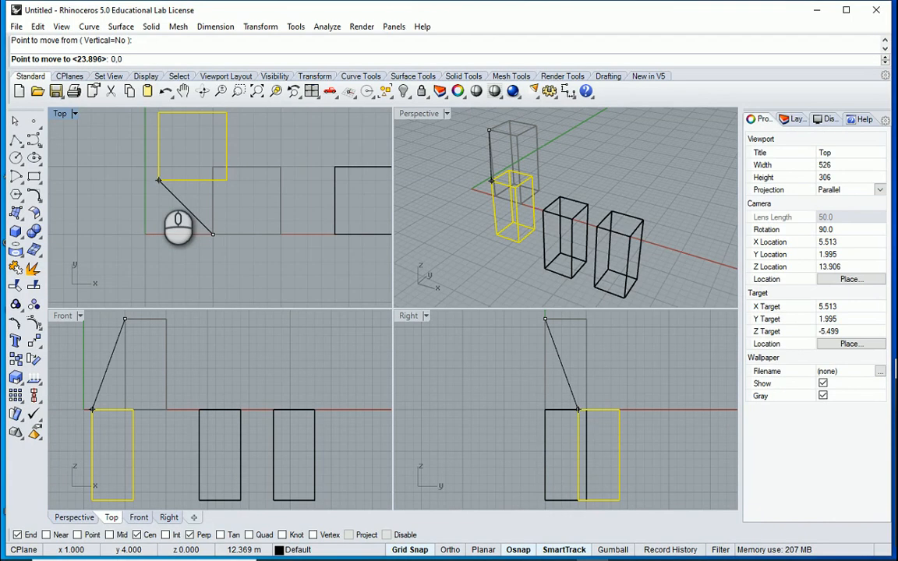
{"action": "left_click", "coordinate": [145, 233]}
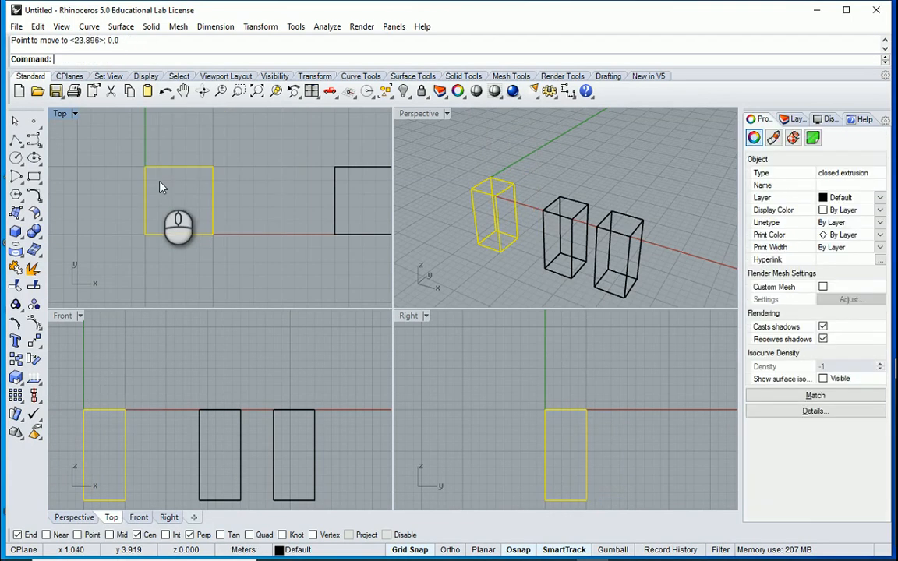
- Move the selected box from its corner at the origin by the relative distance r5,3
{"action": "scroll", "coordinate": [153, 238], "scroll_direction": "down", "scroll_amount": 1}
{"action": "right_click", "coordinate": [143, 232]}
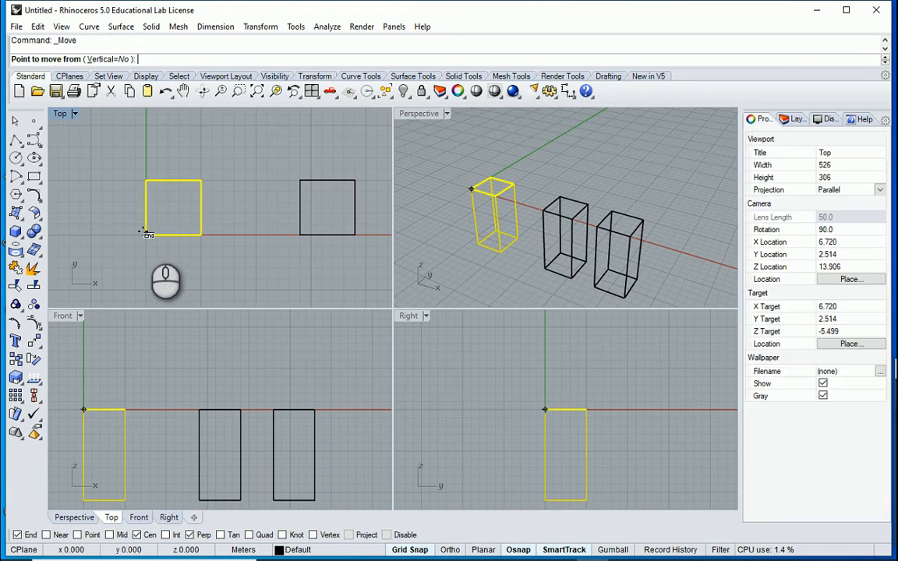
{"action": "left_click", "coordinate": [144, 232]}
{"action": "right_click_drag", "start_coordinate": [168, 131], "coordinate": [166, 188]}
{"action": "scroll", "coordinate": [166, 210], "scroll_direction": "down", "scroll_amount": 2}
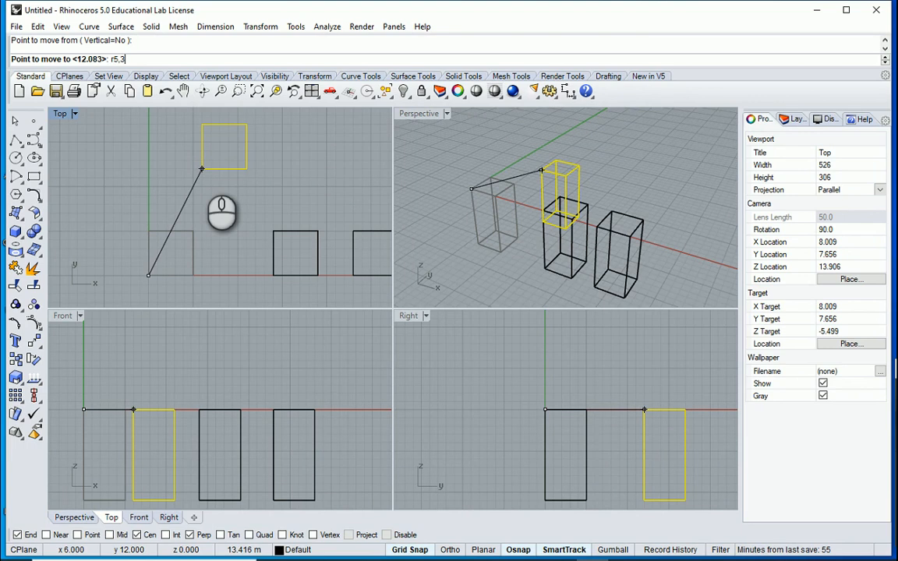
{"action": "key", "text": "Return"}
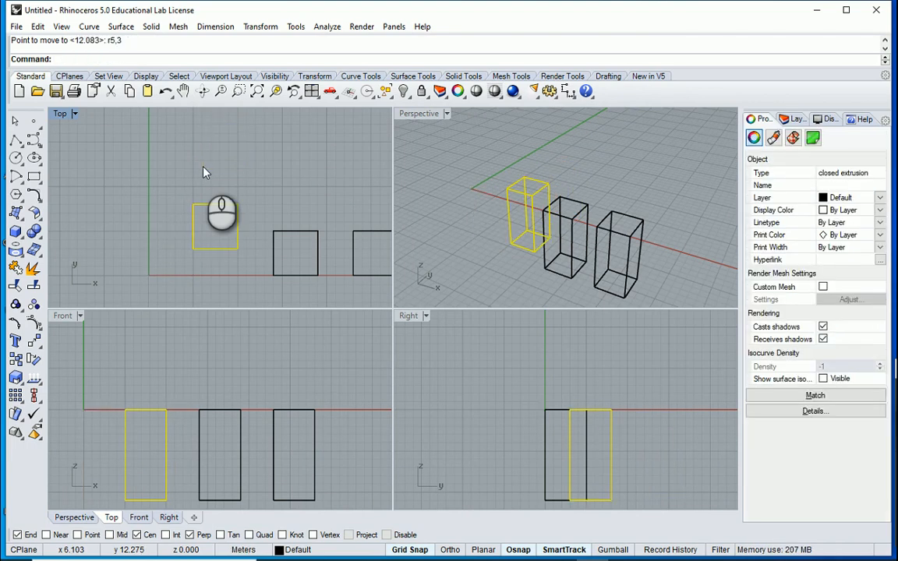
- Select all three boxes in the Front view
{"action": "scroll", "coordinate": [206, 248], "scroll_direction": "up", "scroll_amount": 5}
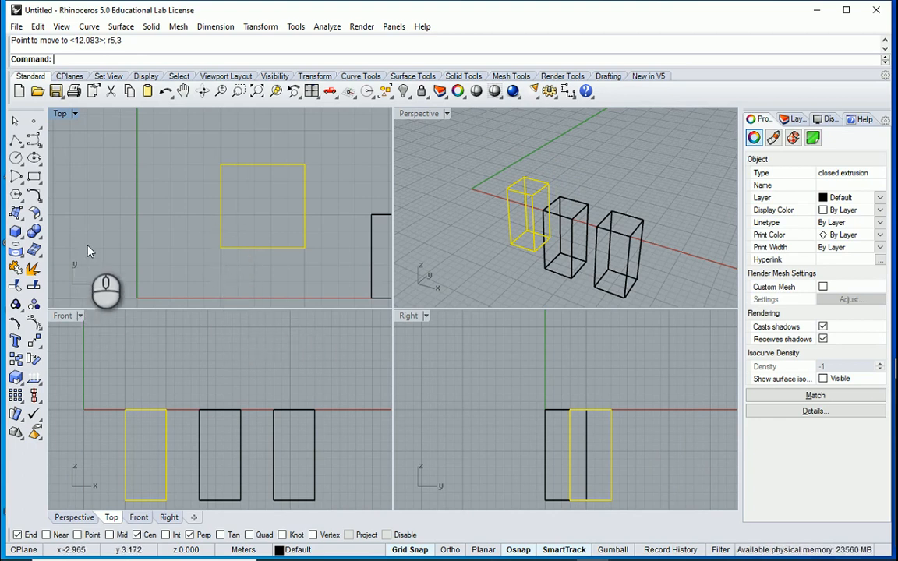
{"action": "scroll", "coordinate": [195, 211], "scroll_direction": "down", "scroll_amount": 2}
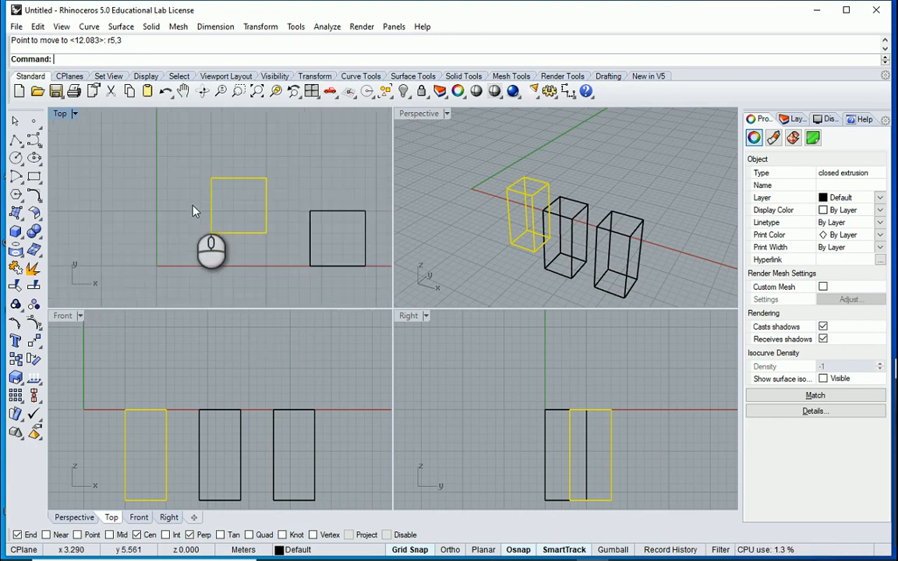
{"action": "scroll", "coordinate": [156, 220], "scroll_direction": "down", "scroll_amount": 4}
{"action": "scroll", "coordinate": [335, 221], "scroll_direction": "up", "scroll_amount": 2}
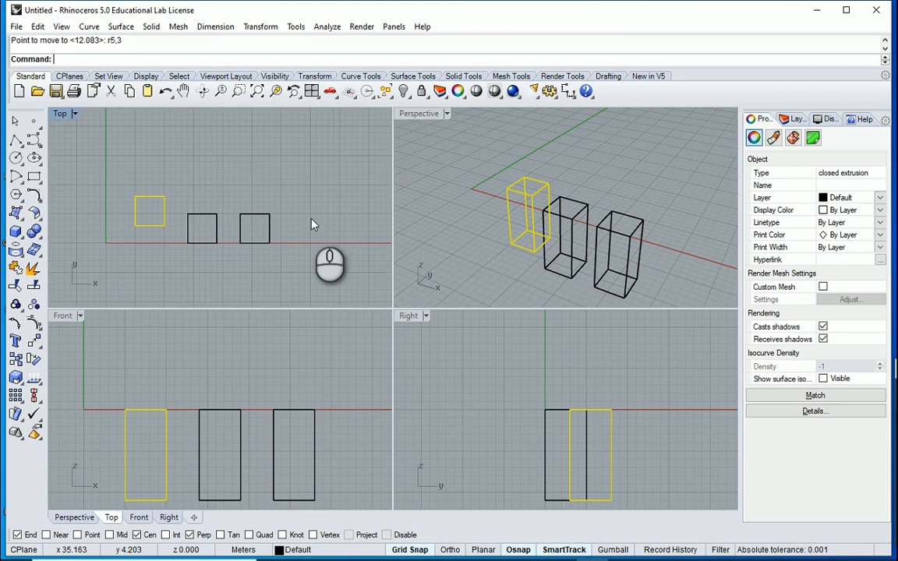
{"action": "scroll", "coordinate": [259, 384], "scroll_direction": "down", "scroll_amount": 2}
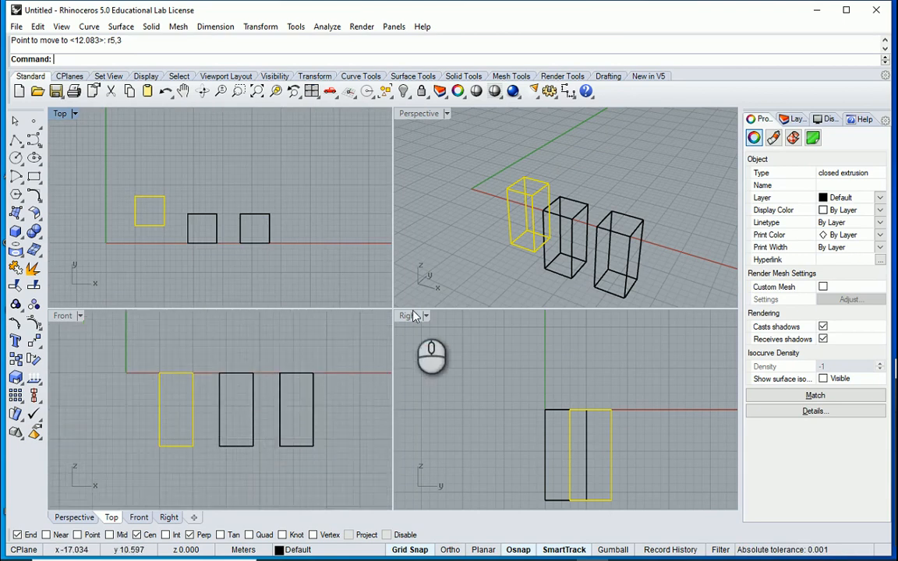
{"action": "left_click", "coordinate": [310, 356]}
{"action": "left_click_drag", "start_coordinate": [333, 357], "coordinate": [109, 468]}
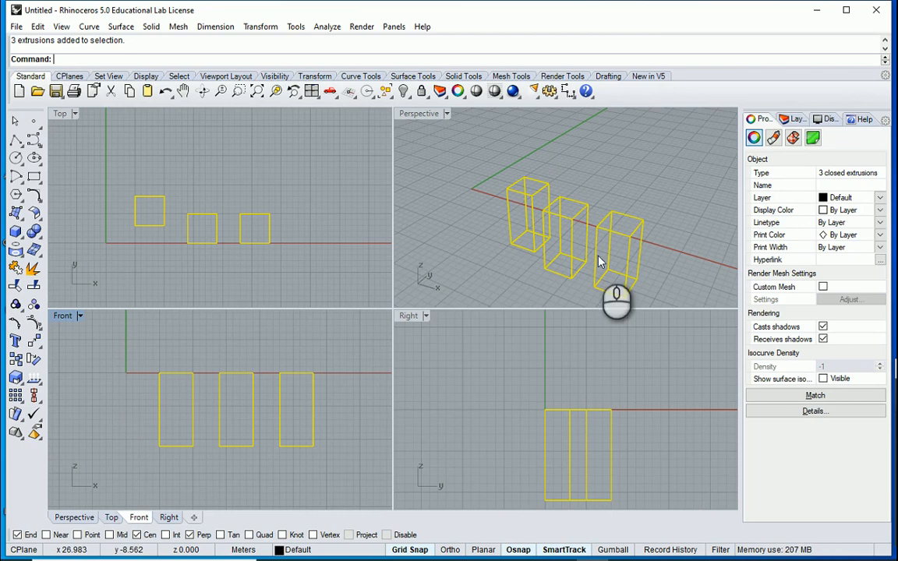
- Reselect all three boxes in the Perspective view and move them about 9 m straight up using Move with Vertical=Yes
{"action": "left_click", "coordinate": [608, 193]}
{"action": "scroll", "coordinate": [525, 136], "scroll_direction": "down", "scroll_amount": 2}
{"action": "scroll", "coordinate": [636, 175], "scroll_direction": "up", "scroll_amount": 2}
{"action": "left_click_drag", "start_coordinate": [643, 164], "coordinate": [491, 267]}
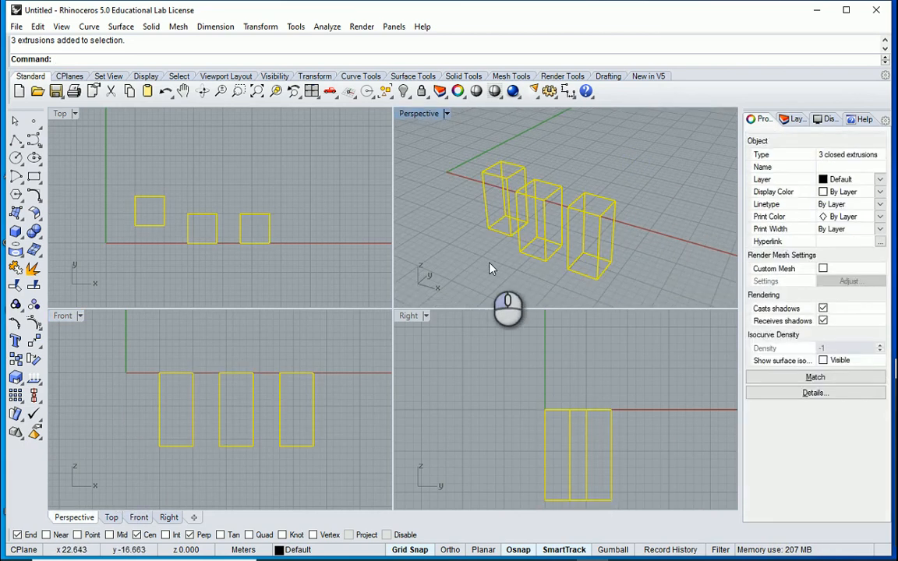
{"action": "right_click", "coordinate": [484, 198]}
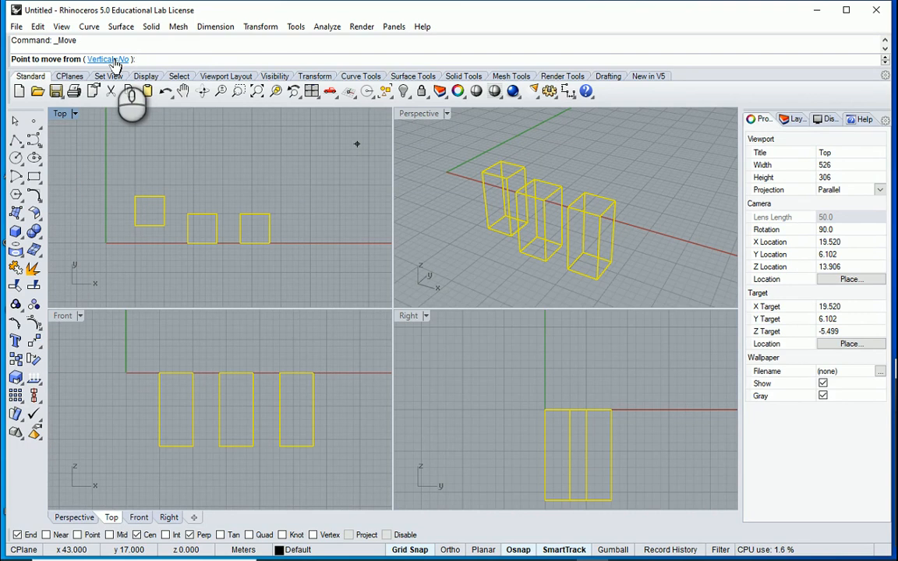
{"action": "left_click", "coordinate": [113, 60]}
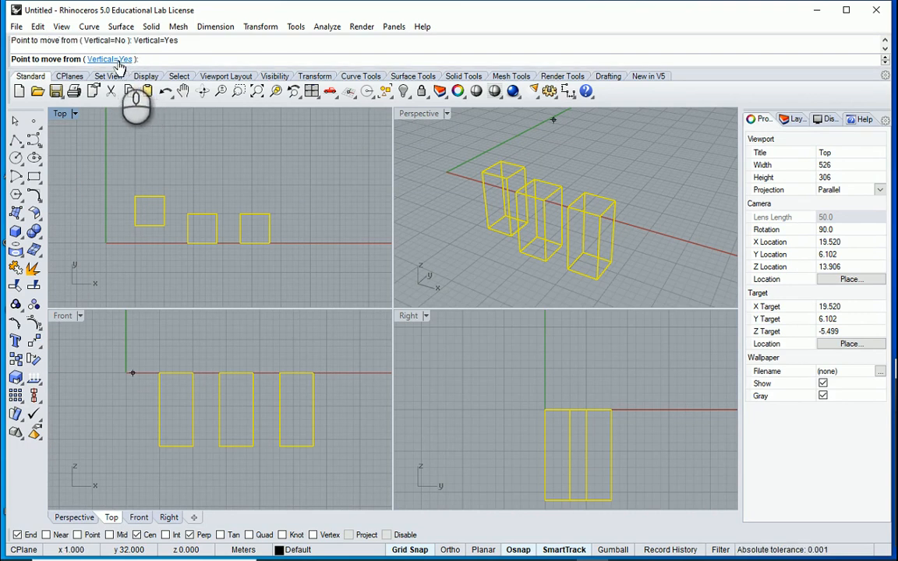
{"action": "left_click", "coordinate": [480, 236]}
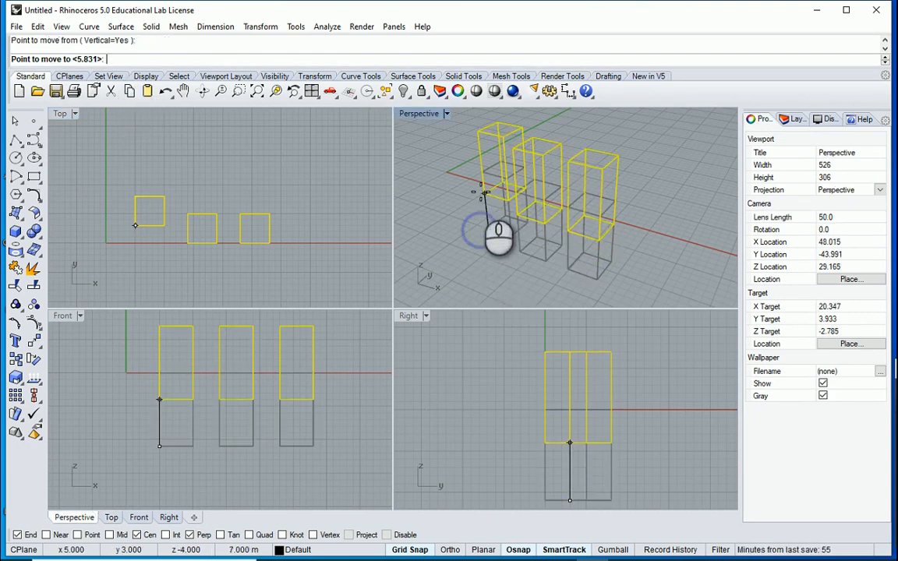
{"action": "left_click", "coordinate": [483, 182]}
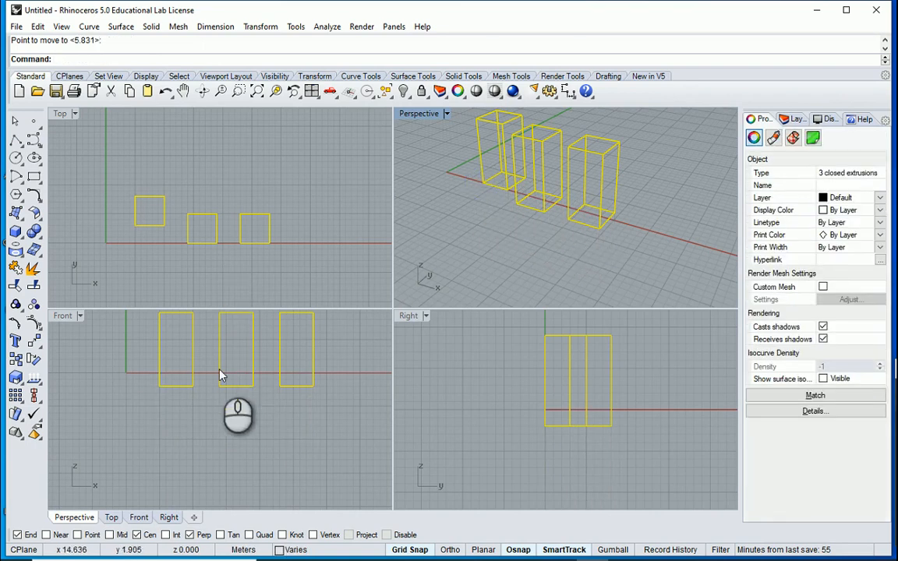
- Move the three boxes together from the first box's bottom corner to the origin by entering 0
{"action": "scroll", "coordinate": [524, 236], "scroll_direction": "down", "scroll_amount": 2}
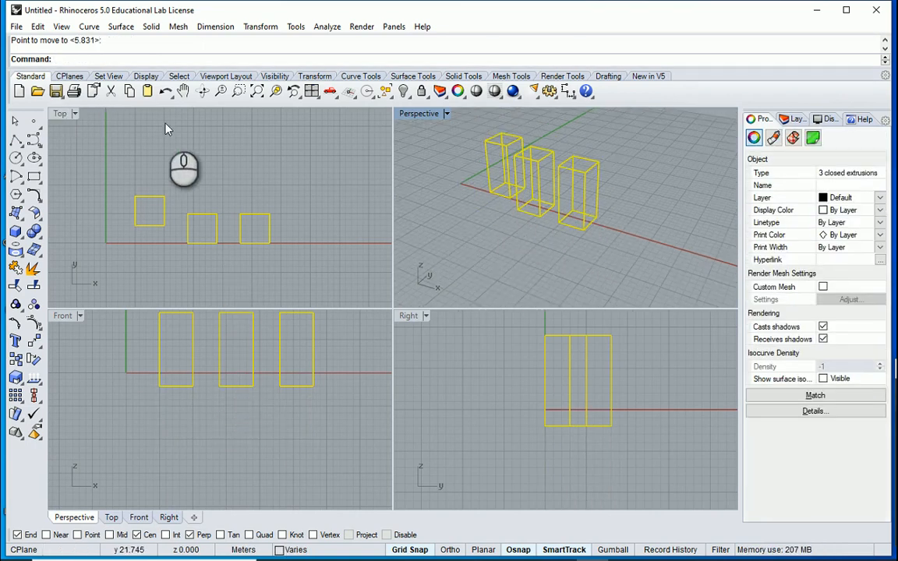
{"action": "key", "text": "space"}
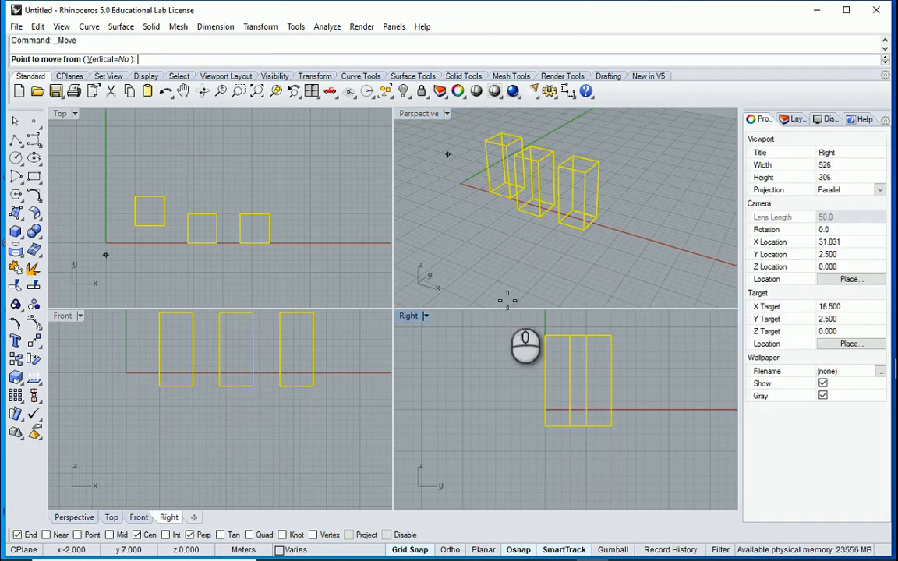
{"action": "left_click", "coordinate": [485, 194]}
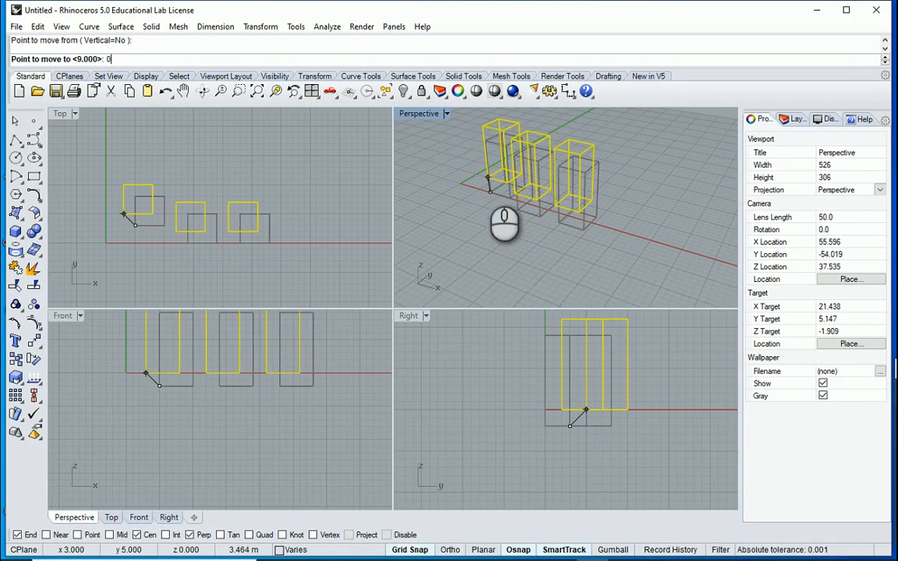
{"action": "key", "text": "Return"}
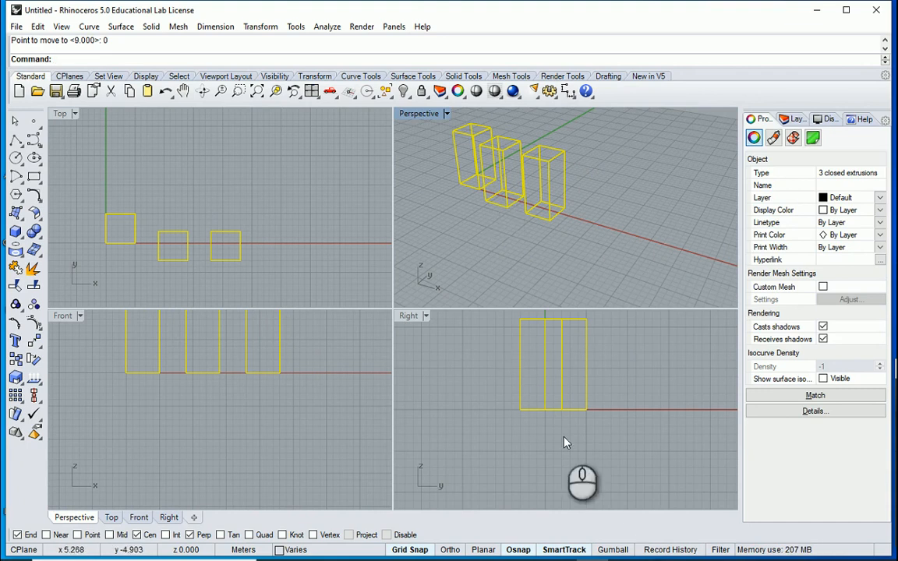
- Clear the current selection and select all objects in the model
{"action": "left_click", "coordinate": [153, 443]}
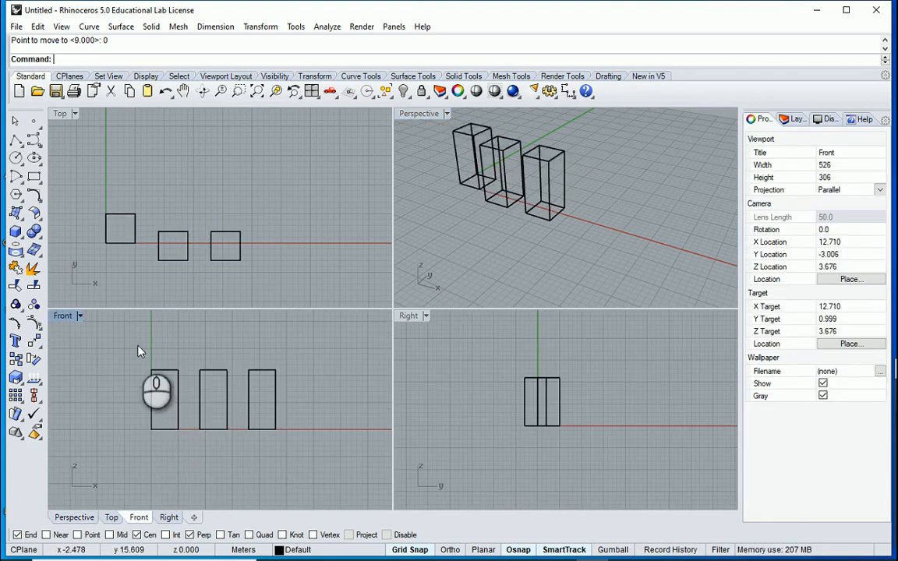
{"action": "scroll", "coordinate": [450, 370], "scroll_direction": "down", "scroll_amount": 2}
{"action": "scroll", "coordinate": [504, 132], "scroll_direction": "up", "scroll_amount": 5}
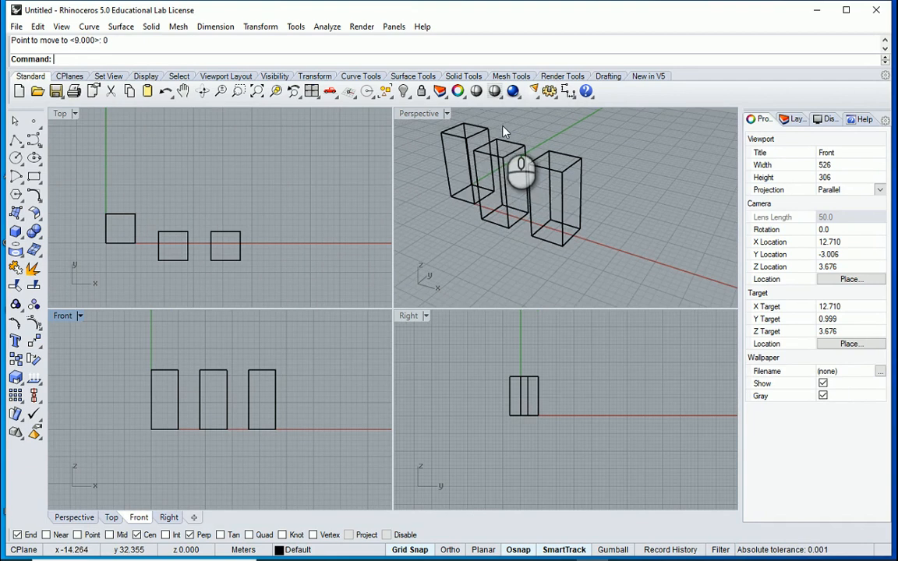
{"action": "scroll", "coordinate": [503, 133], "scroll_direction": "down", "scroll_amount": 2}
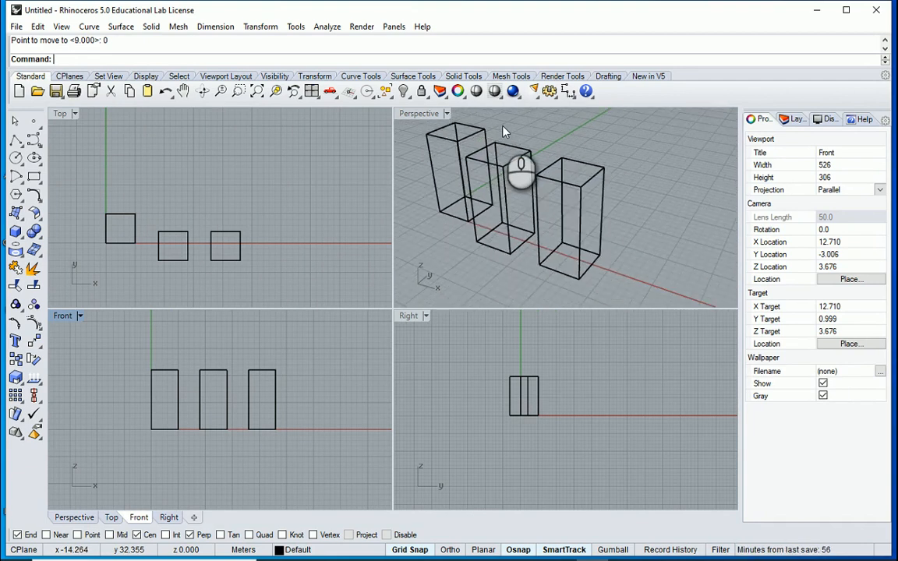
{"action": "left_click", "coordinate": [385, 92]}
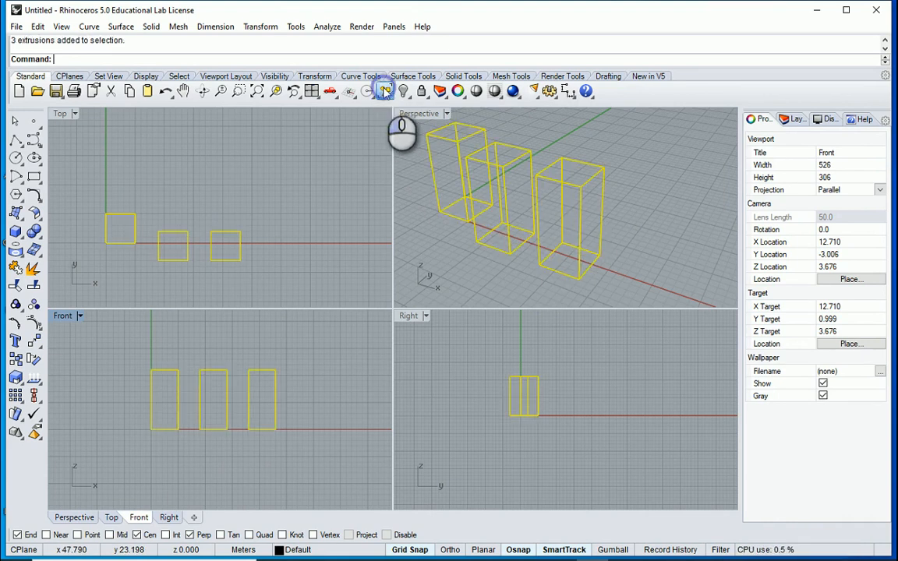
- Maximize the Perspective view, then select all three boxes and clear the selection, doing both twice
{"action": "double_click", "coordinate": [425, 113]}
{"action": "scroll", "coordinate": [140, 236], "scroll_direction": "up", "scroll_amount": 2}
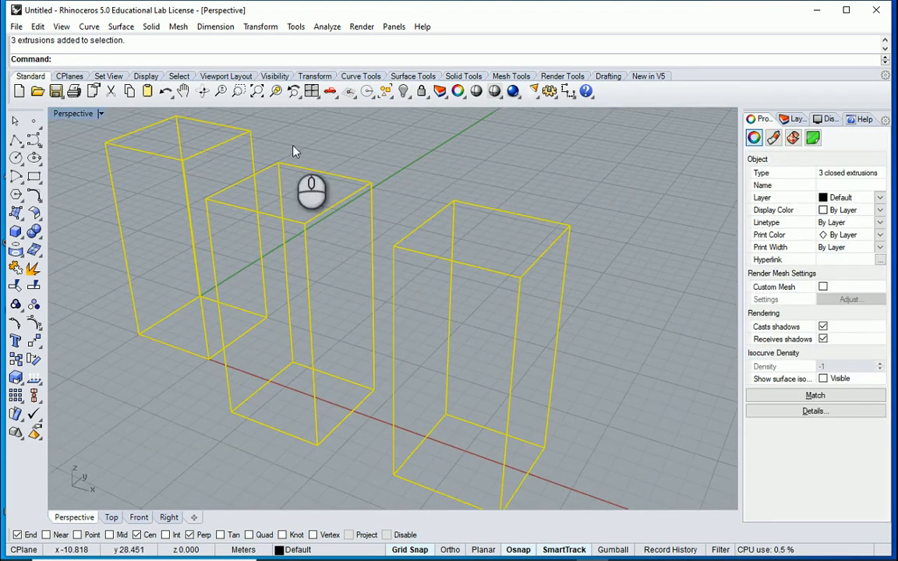
{"action": "left_click", "coordinate": [396, 113]}
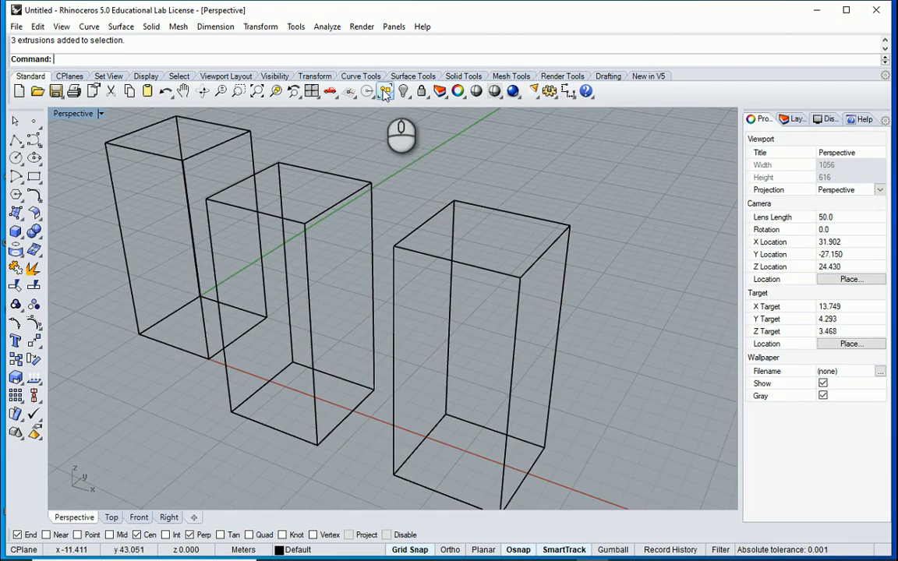
{"action": "left_click", "coordinate": [387, 93]}
{"action": "left_click", "coordinate": [390, 96]}
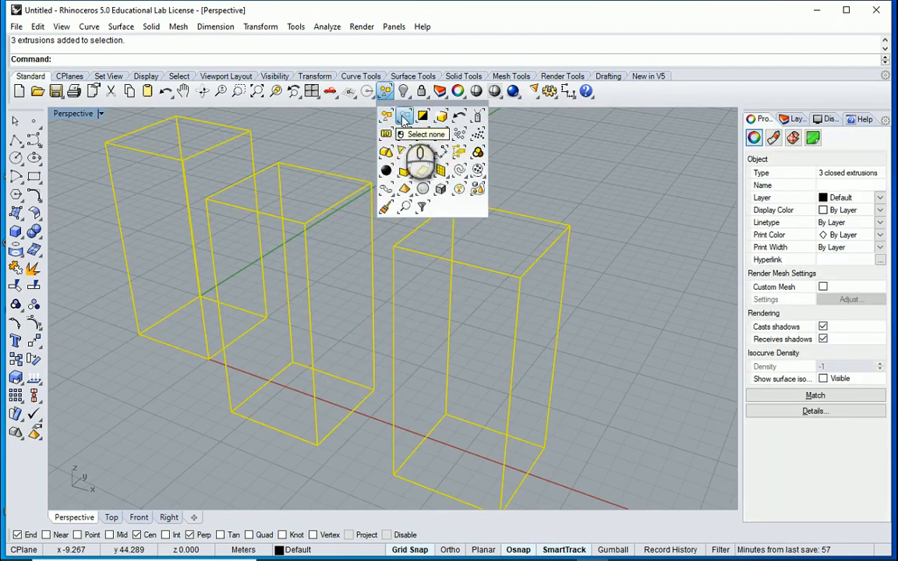
{"action": "left_click", "coordinate": [402, 117]}
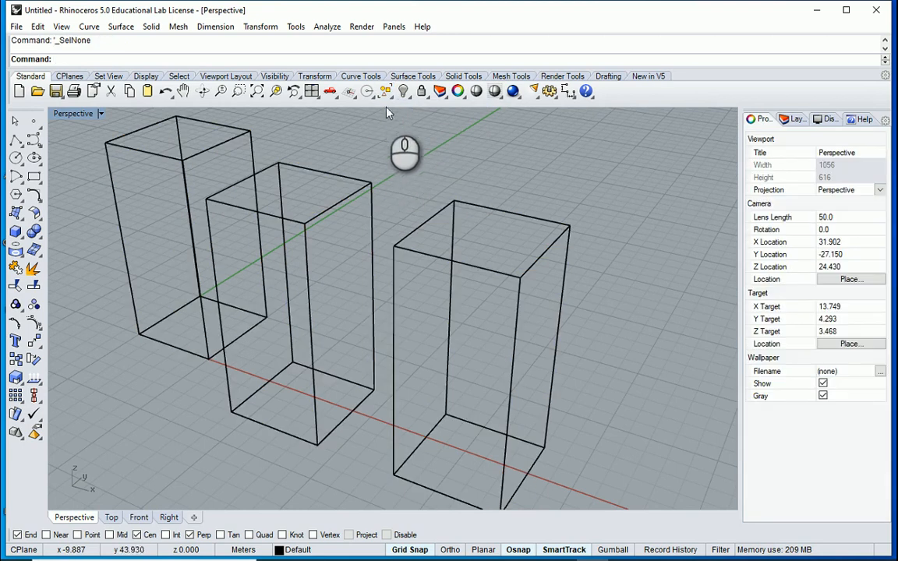
{"action": "left_click", "coordinate": [385, 91]}
{"action": "left_click", "coordinate": [434, 172]}
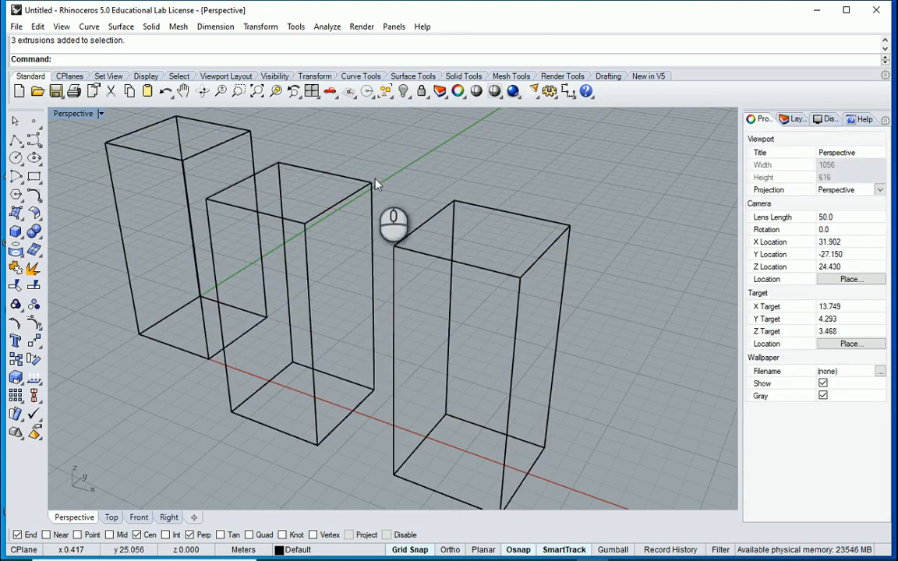
- Select the middle box and invert the selection to pick the other two boxes
{"action": "left_click", "coordinate": [390, 100]}
{"action": "left_click", "coordinate": [394, 137]}
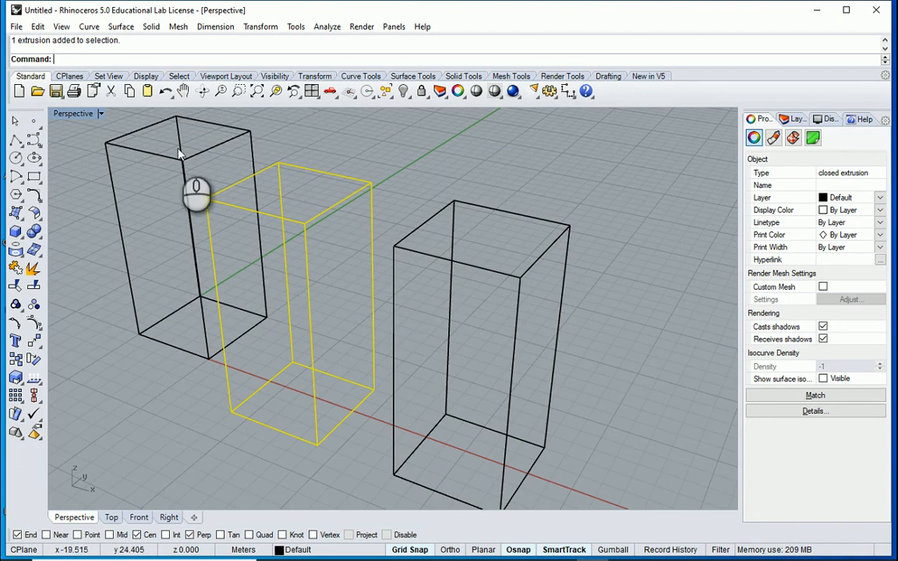
{"action": "left_click", "coordinate": [390, 96]}
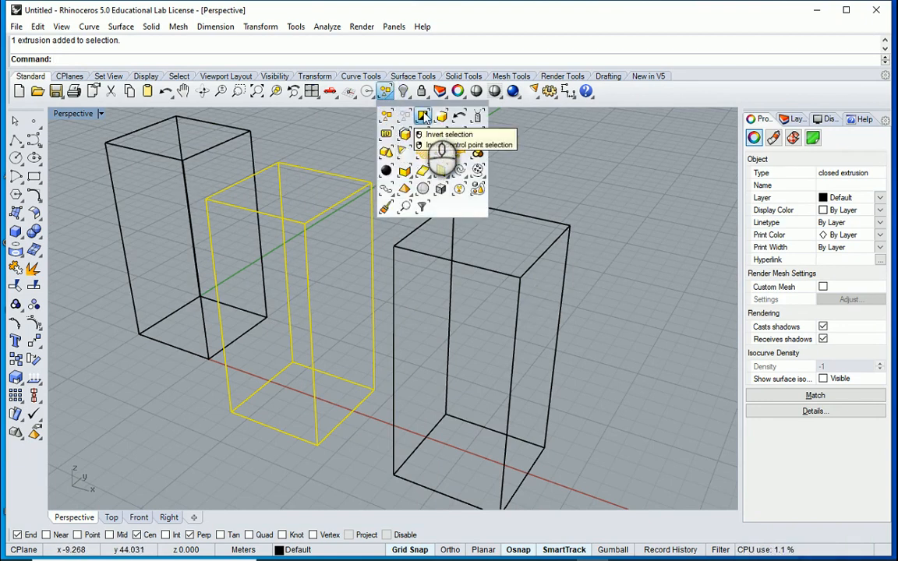
{"action": "left_click", "coordinate": [424, 117]}
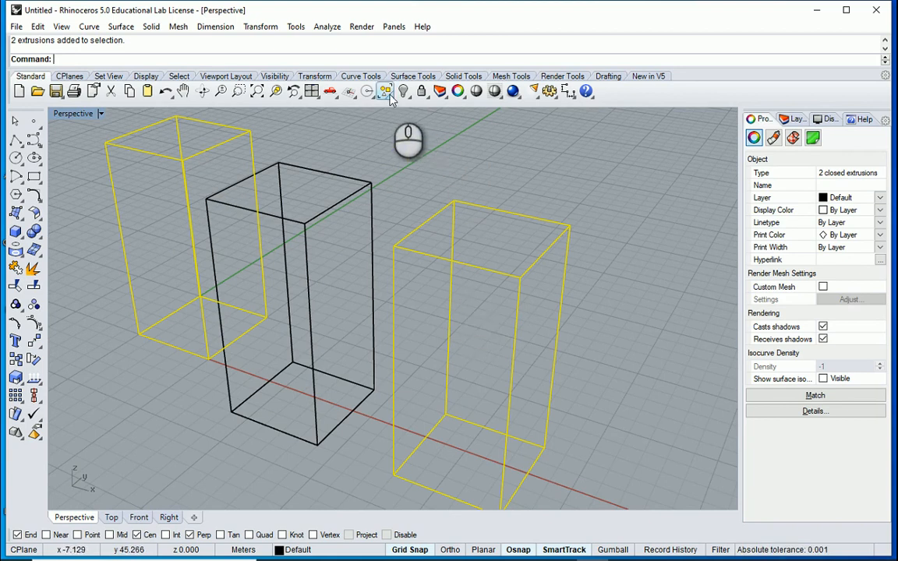
- Undo the last box, then draw a small box behind the three tall ones and select it as the last created object
{"action": "key", "text": "ctrl+z"}
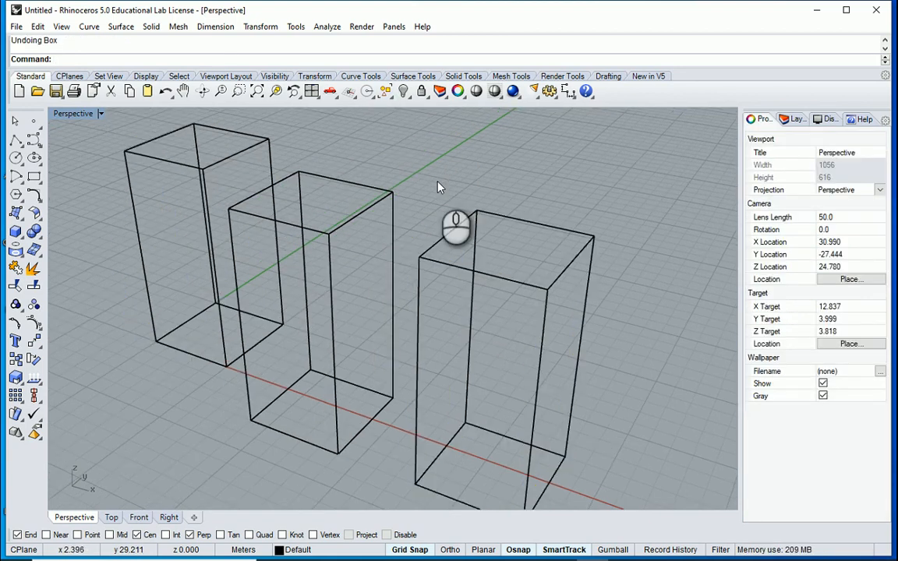
{"action": "left_click", "coordinate": [16, 231]}
{"action": "left_click", "coordinate": [596, 199]}
{"action": "left_click", "coordinate": [675, 177]}
{"action": "left_click", "coordinate": [680, 146]}
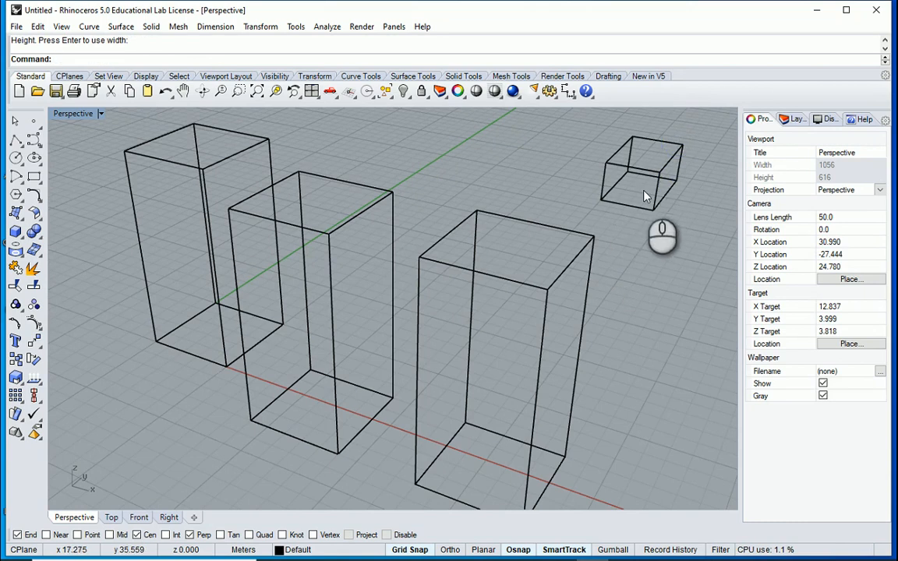
{"action": "left_click", "coordinate": [385, 91]}
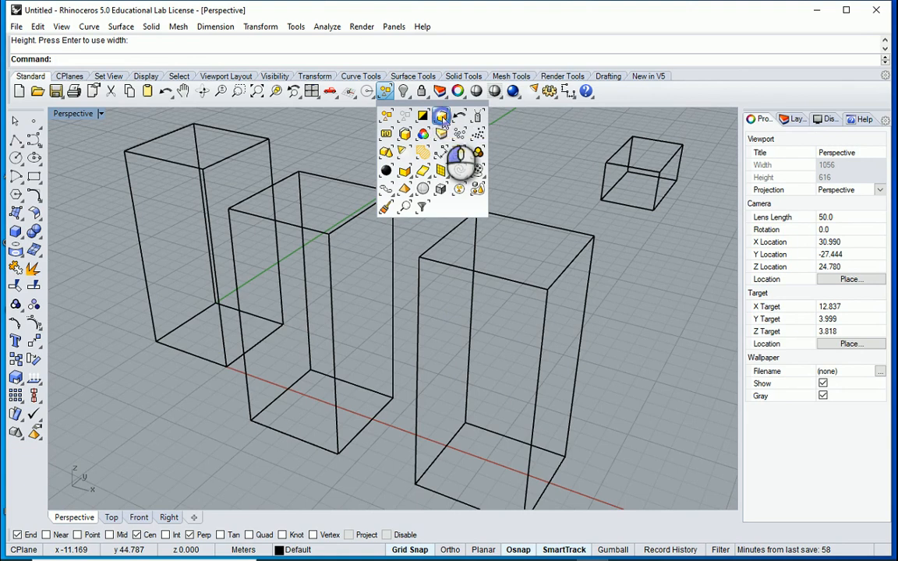
{"action": "left_click", "coordinate": [442, 117]}
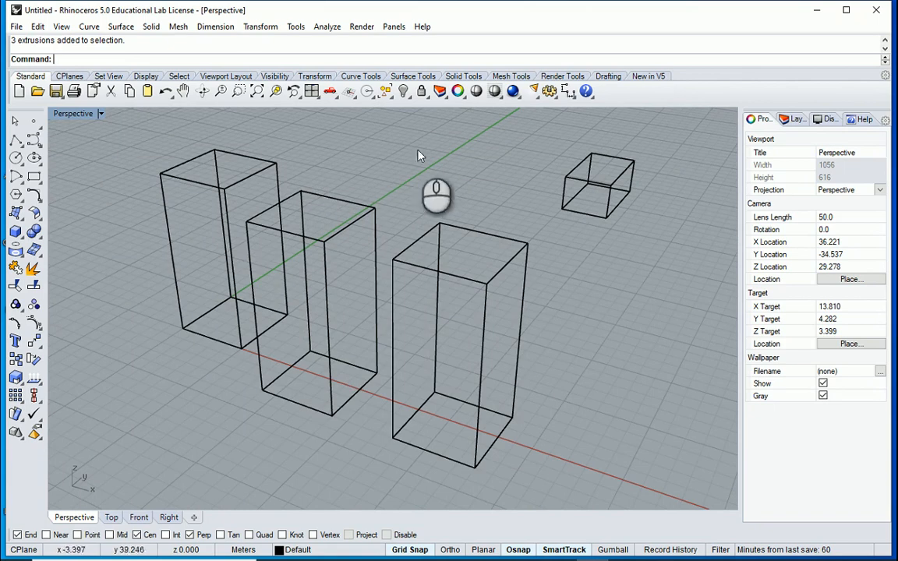
- In the four-view layout, select the three tall boxes in the Top view and copy them straight along positive Y from the third box's corner
{"action": "double_click", "coordinate": [64, 115]}
{"action": "left_click_drag", "start_coordinate": [203, 170], "coordinate": [86, 269]}
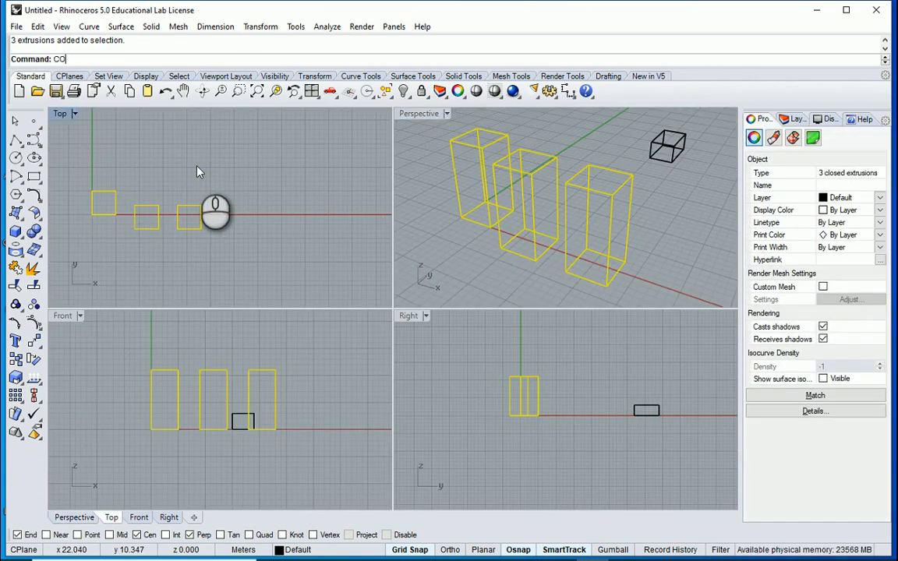
{"action": "type", "text": "py"}
{"action": "key", "text": "Return"}
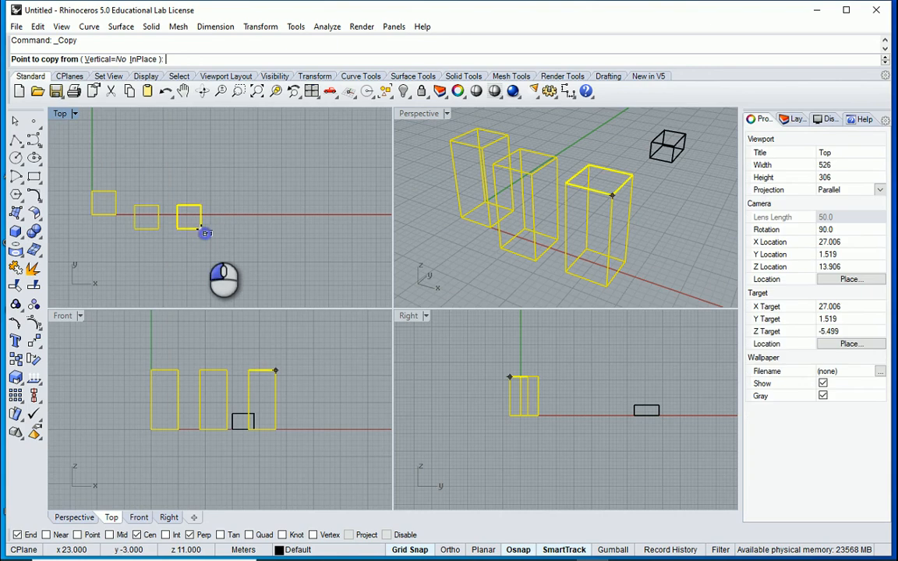
{"action": "left_click", "coordinate": [202, 230]}
{"action": "left_click", "coordinate": [202, 163]}
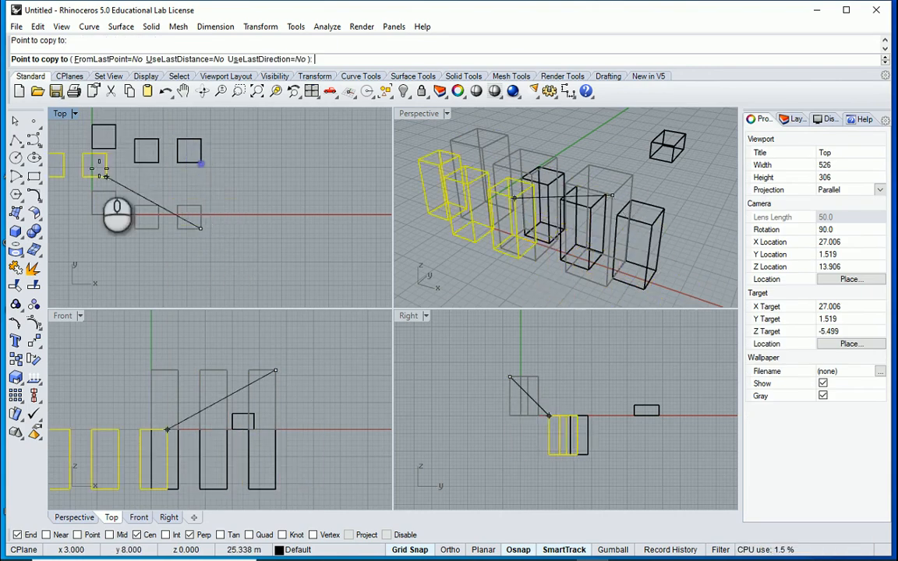
{"action": "scroll", "coordinate": [144, 163], "scroll_direction": "up", "scroll_amount": 2}
{"action": "key", "text": "Return"}
{"action": "key", "text": "Escape"}
{"action": "scroll", "coordinate": [107, 232], "scroll_direction": "up", "scroll_amount": 5}
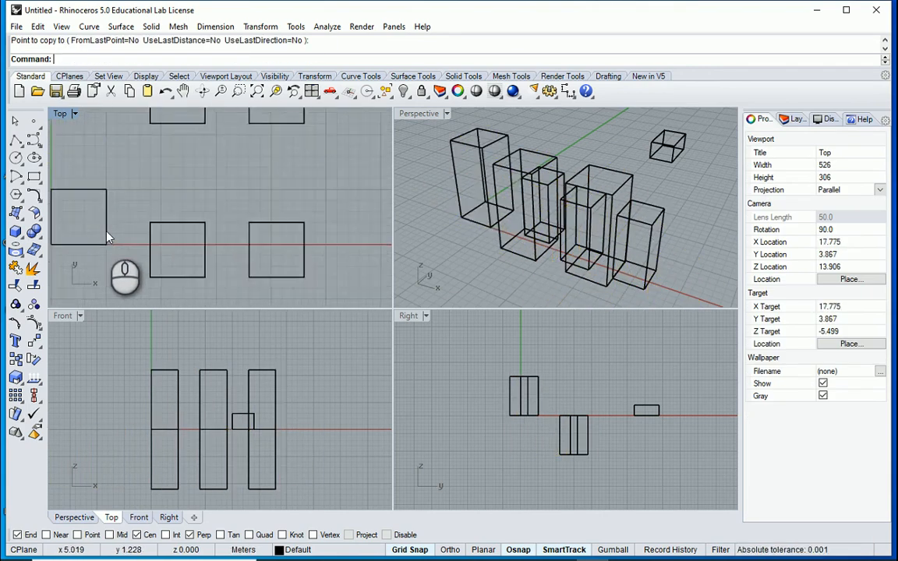
- Copy the third tall box onto itself using the InPlace option of Copy
{"action": "scroll", "coordinate": [257, 232], "scroll_direction": "down", "scroll_amount": 3}
{"action": "left_click", "coordinate": [271, 226]}
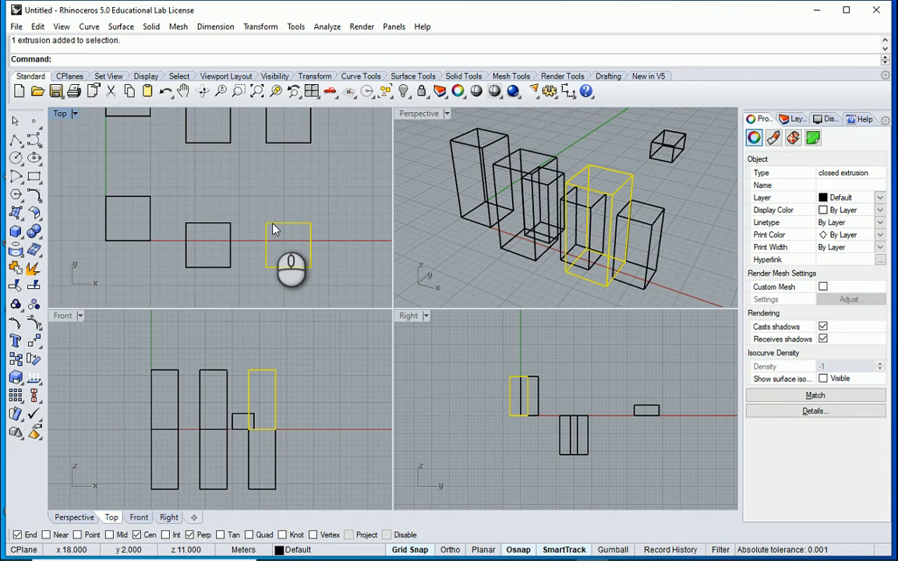
{"action": "right_click", "coordinate": [273, 229]}
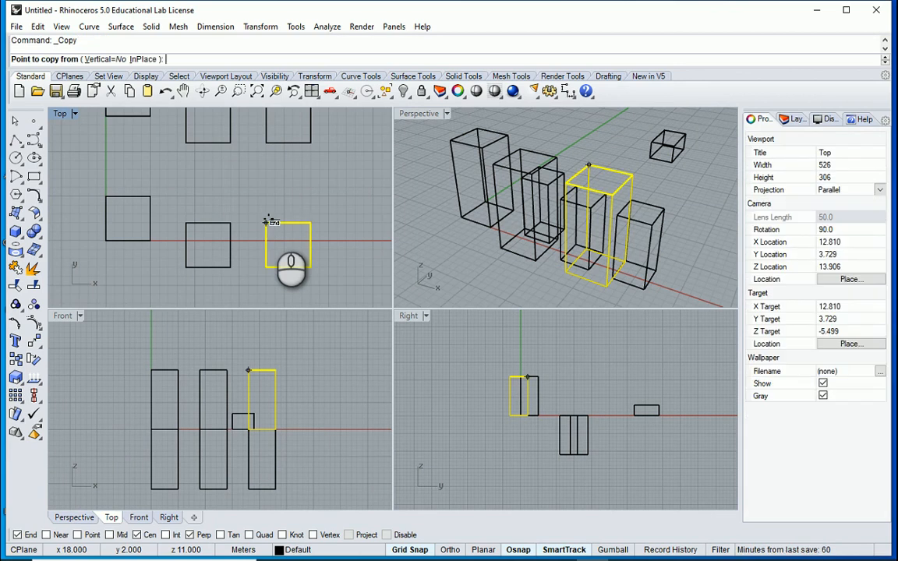
{"action": "left_click", "coordinate": [141, 60]}
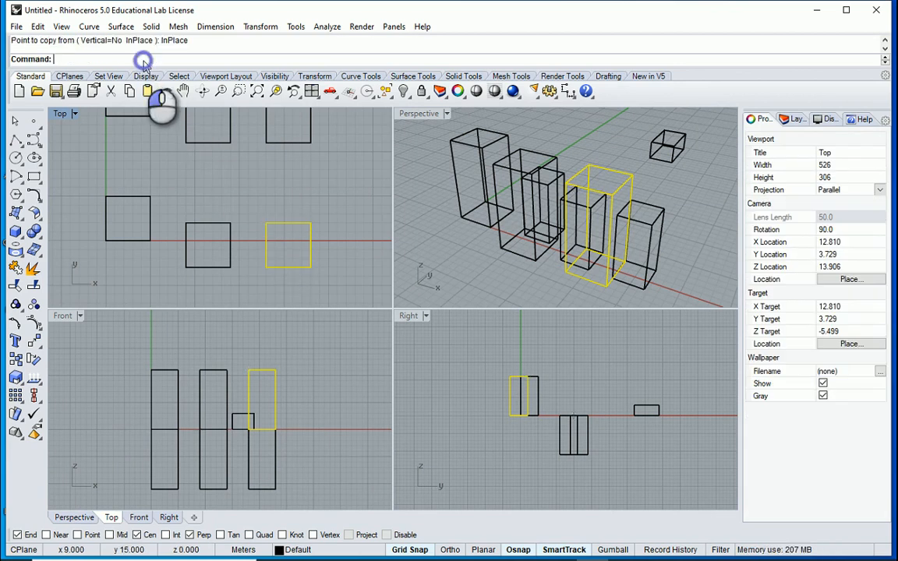
- Select the single middle box, then pick the second extrusion from the overlapping duplicates at the third box
{"action": "left_click", "coordinate": [353, 260]}
{"action": "left_click", "coordinate": [310, 261]}
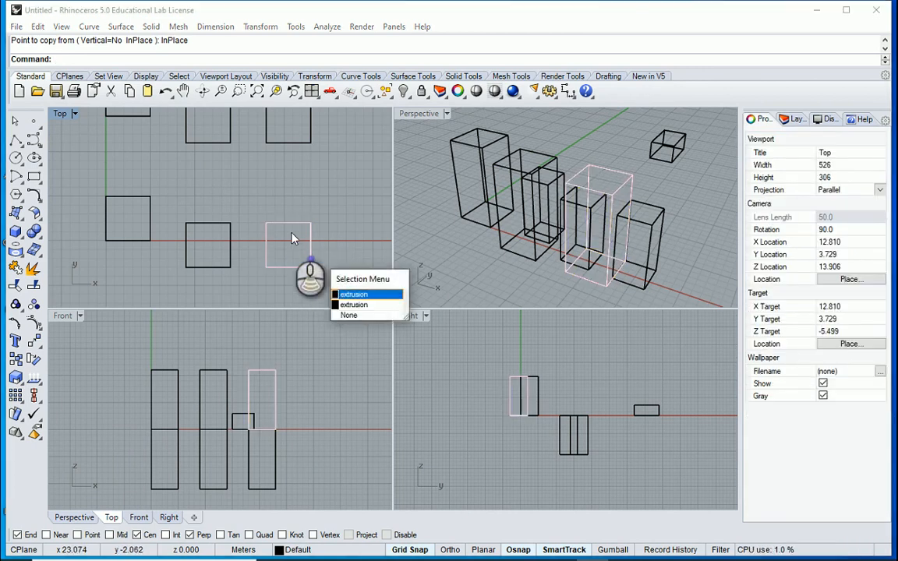
{"action": "left_click", "coordinate": [327, 272]}
{"action": "scroll", "coordinate": [221, 249], "scroll_direction": "up", "scroll_amount": 3}
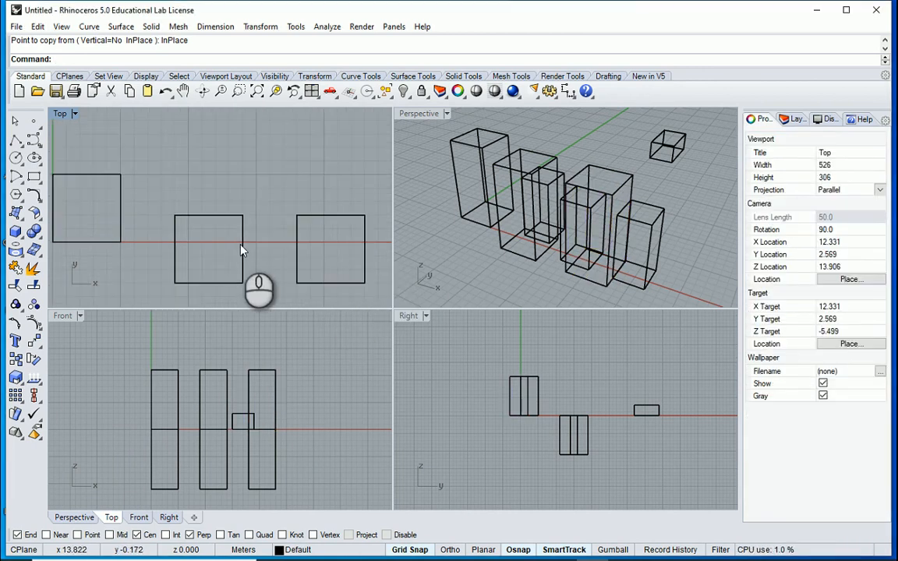
{"action": "left_click", "coordinate": [242, 250]}
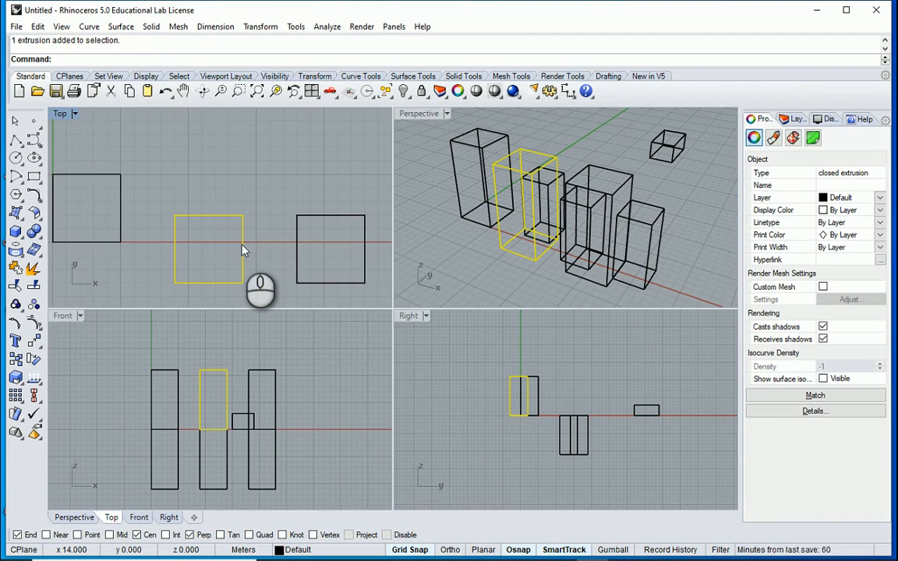
{"action": "left_click", "coordinate": [297, 257]}
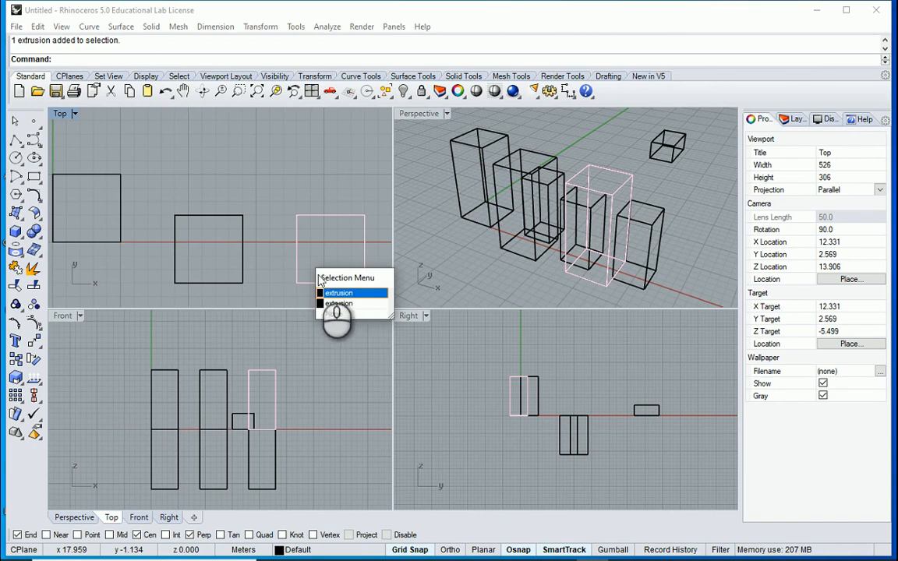
{"action": "left_click", "coordinate": [358, 304]}
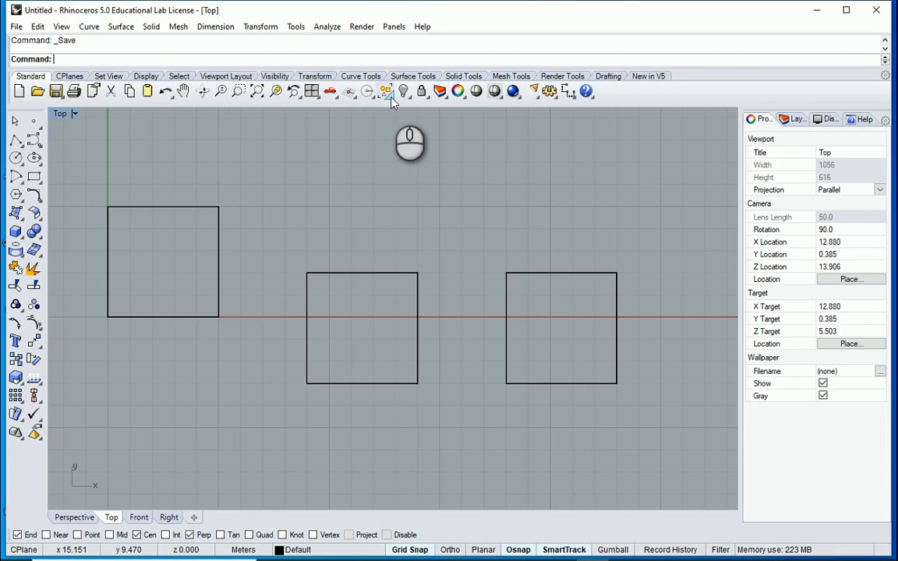
- Window-select the first box in the Top view, then crossing-select the first and middle boxes and clear the selection
{"action": "left_click", "coordinate": [386, 92]}
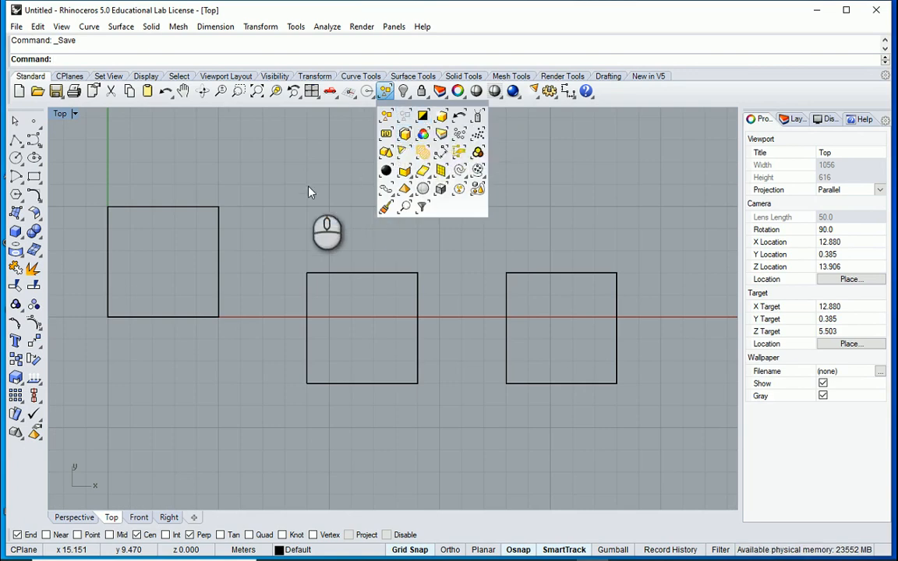
{"action": "left_click", "coordinate": [283, 196]}
{"action": "left_click_drag", "start_coordinate": [65, 191], "coordinate": [381, 426]}
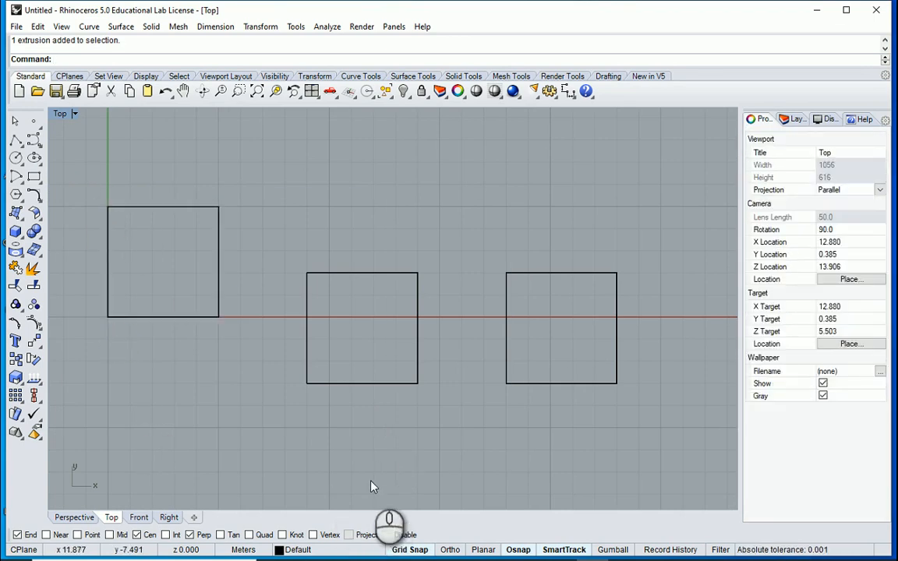
{"action": "left_click_drag", "start_coordinate": [368, 481], "coordinate": [100, 214]}
{"action": "left_click_drag", "start_coordinate": [328, 428], "coordinate": [107, 188]}
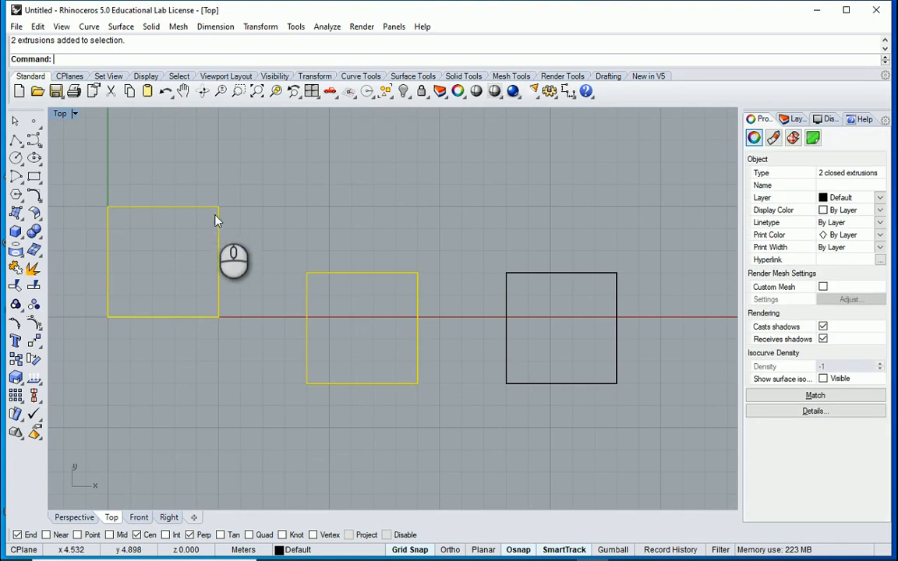
{"action": "left_click", "coordinate": [378, 456]}
- Repeat the window selection on the first box and the crossing selection on the first and middle boxes, ending with nothing selected
{"action": "left_click_drag", "start_coordinate": [378, 456], "coordinate": [365, 410]}
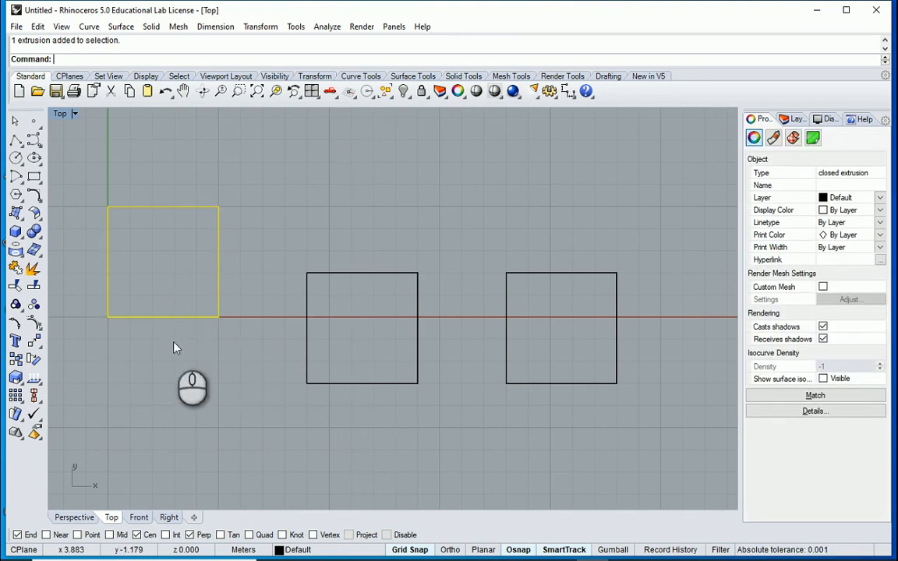
{"action": "left_click", "coordinate": [380, 193]}
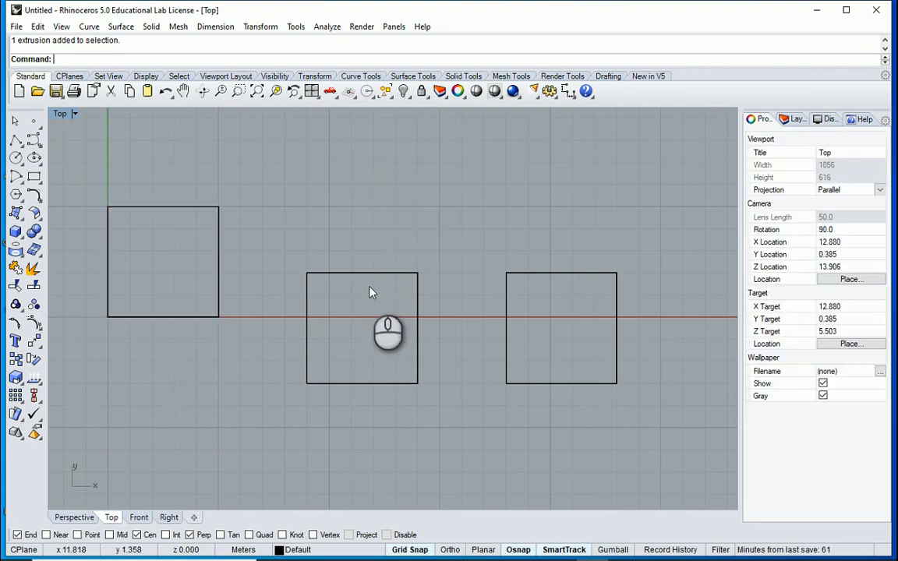
{"action": "left_click", "coordinate": [392, 434]}
{"action": "left_click_drag", "start_coordinate": [382, 441], "coordinate": [78, 159]}
{"action": "left_click", "coordinate": [240, 162]}
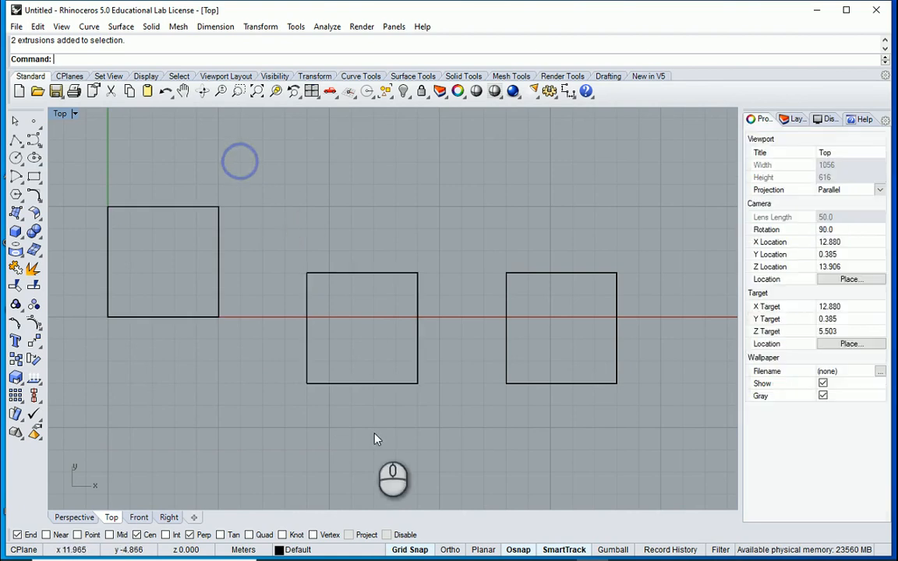
{"action": "left_click_drag", "start_coordinate": [372, 433], "coordinate": [477, 440]}
{"action": "left_click", "coordinate": [318, 267]}
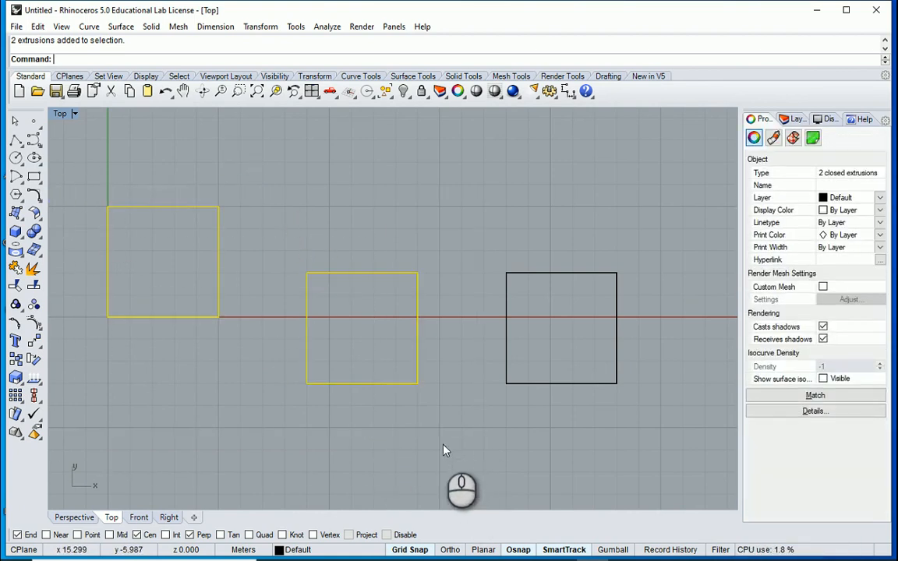
{"action": "left_click", "coordinate": [446, 450]}
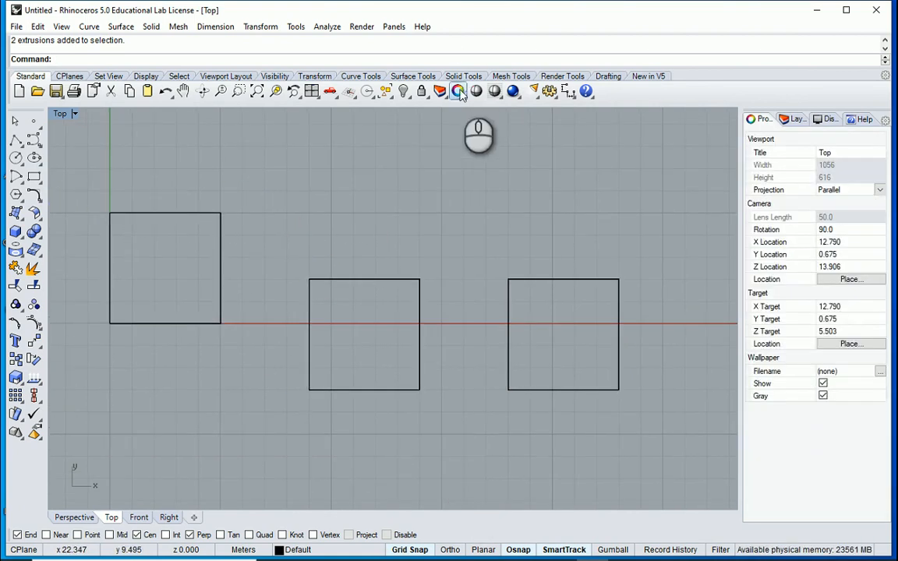
- Hide all the tall boxes in the Perspective view, leaving the small box, and show all hidden objects again
{"action": "left_click", "coordinate": [386, 92]}
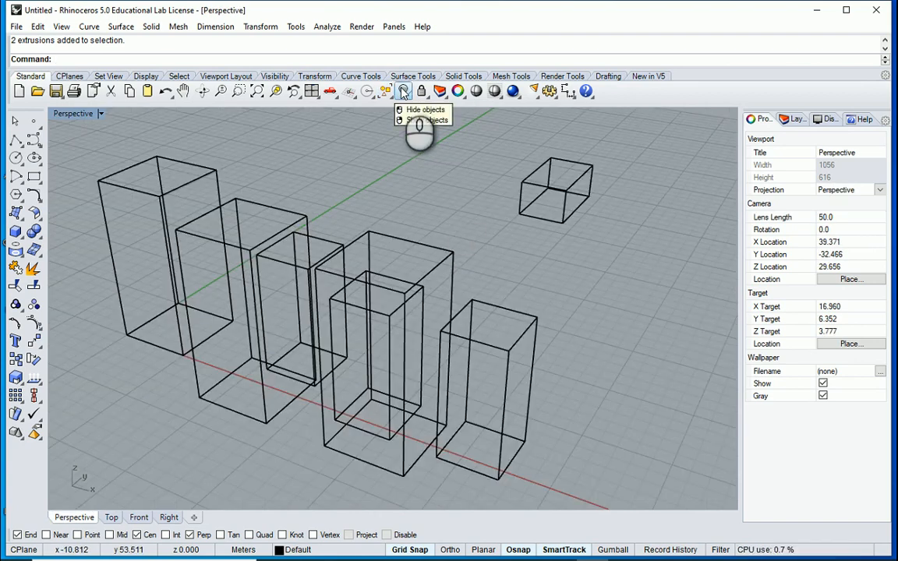
{"action": "scroll", "coordinate": [441, 225], "scroll_direction": "down", "scroll_amount": 4}
{"action": "left_click", "coordinate": [405, 93]}
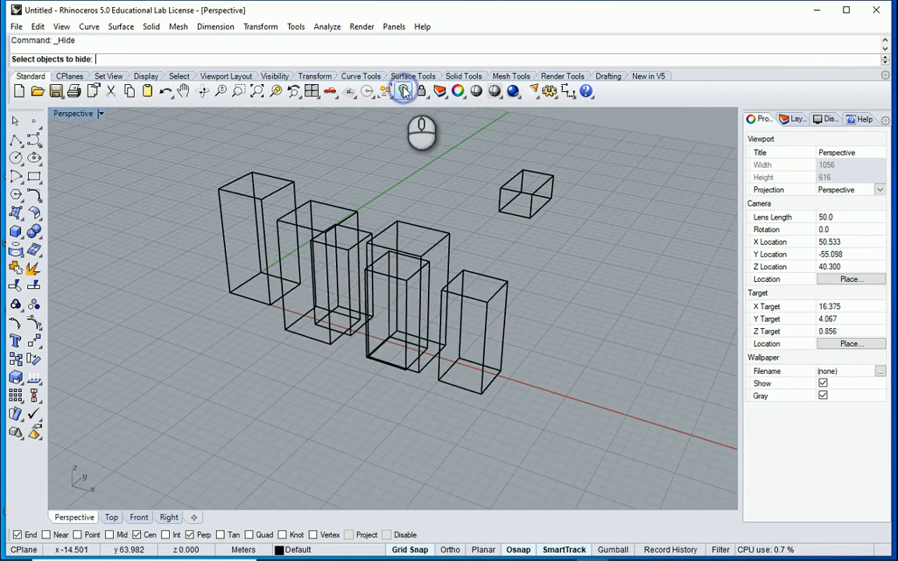
{"action": "left_click_drag", "start_coordinate": [442, 136], "coordinate": [226, 316]}
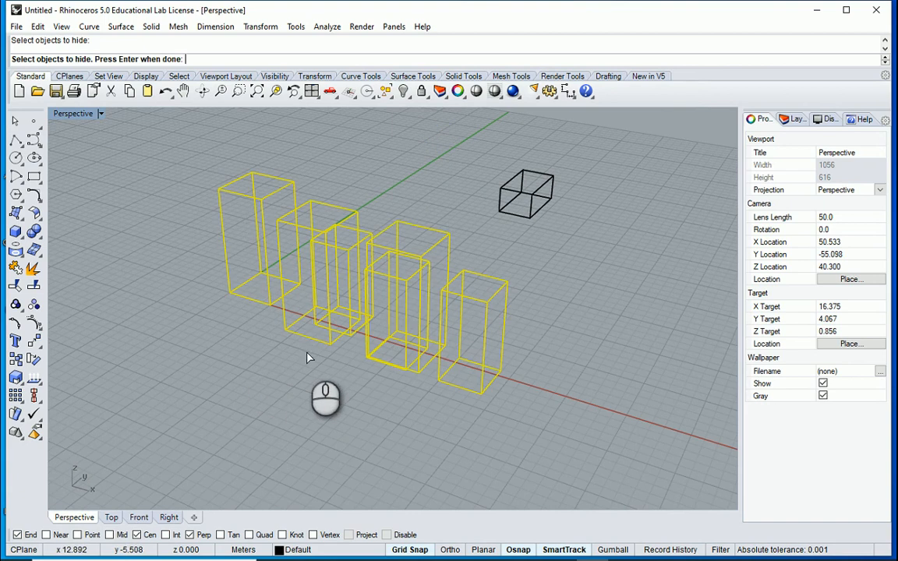
{"action": "right_click", "coordinate": [381, 187]}
{"action": "left_click", "coordinate": [411, 99]}
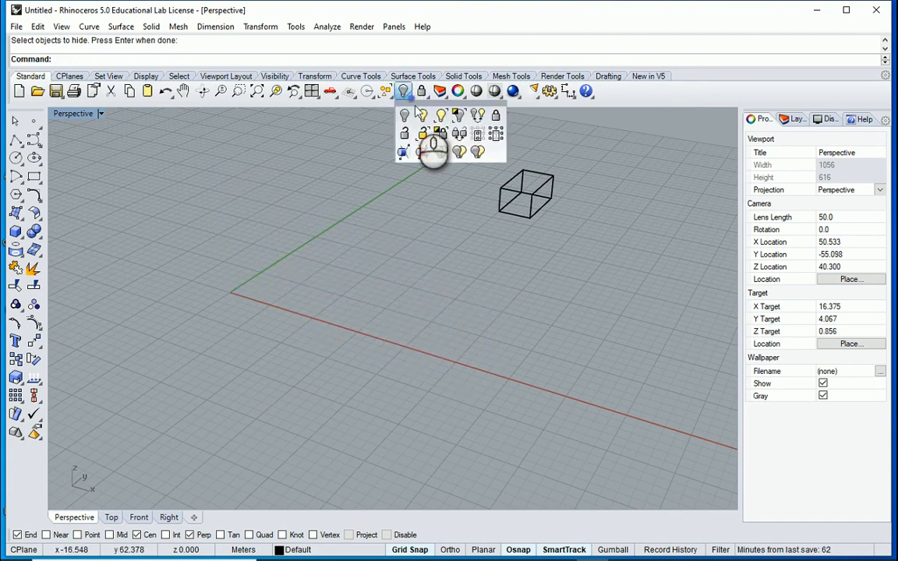
{"action": "left_click", "coordinate": [425, 115]}
- Isolate the three tall boxes nearest the origin by hiding all other objects, and undo the hide
{"action": "left_click_drag", "start_coordinate": [311, 145], "coordinate": [218, 246]}
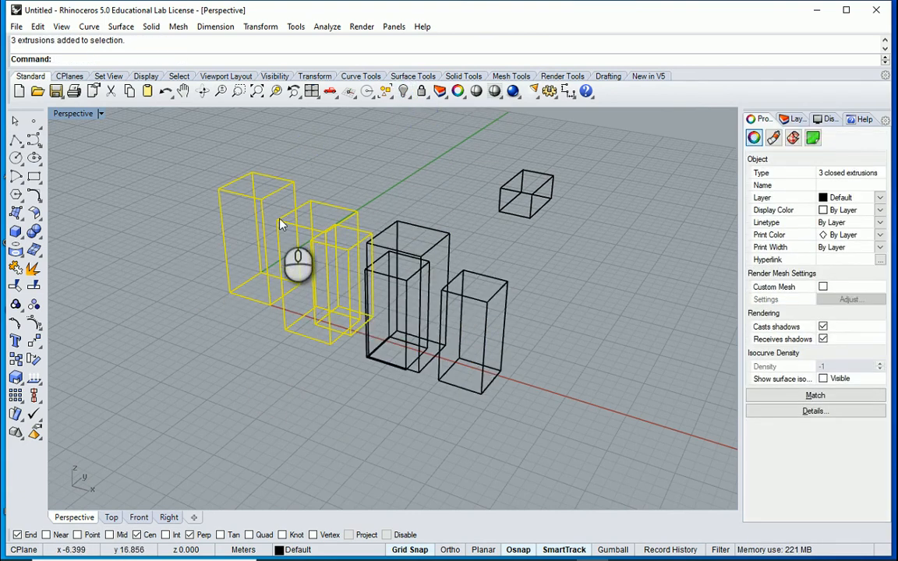
{"action": "left_click", "coordinate": [403, 91]}
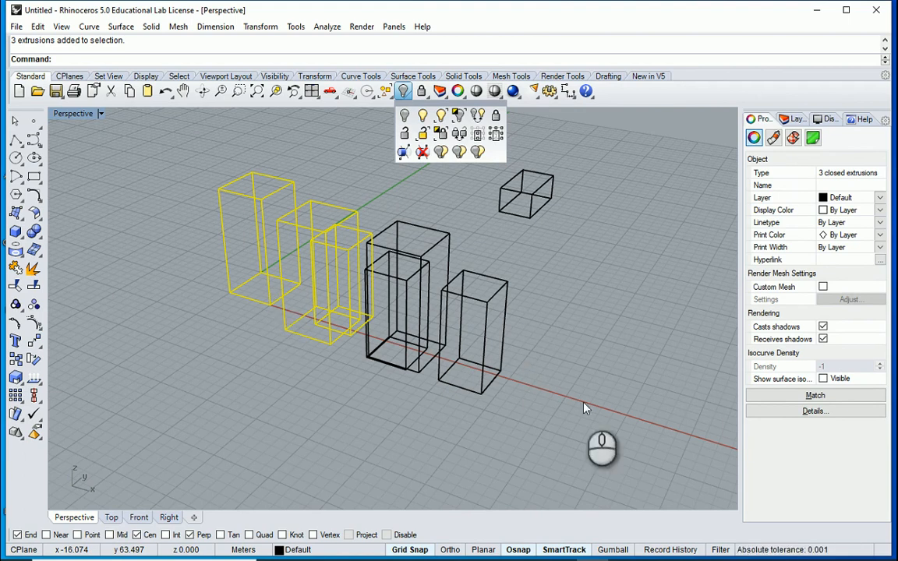
{"action": "left_click", "coordinate": [459, 116]}
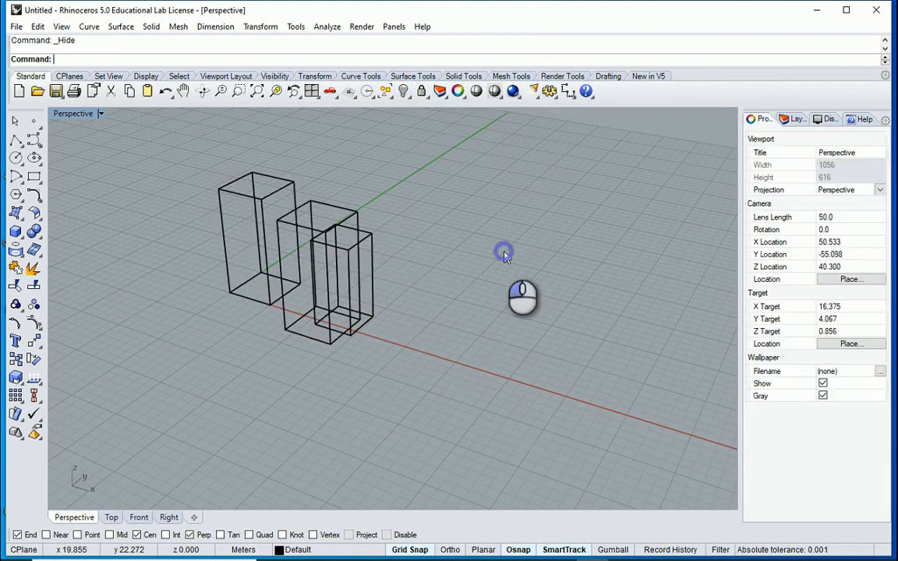
{"action": "key", "text": "ctrl+z"}
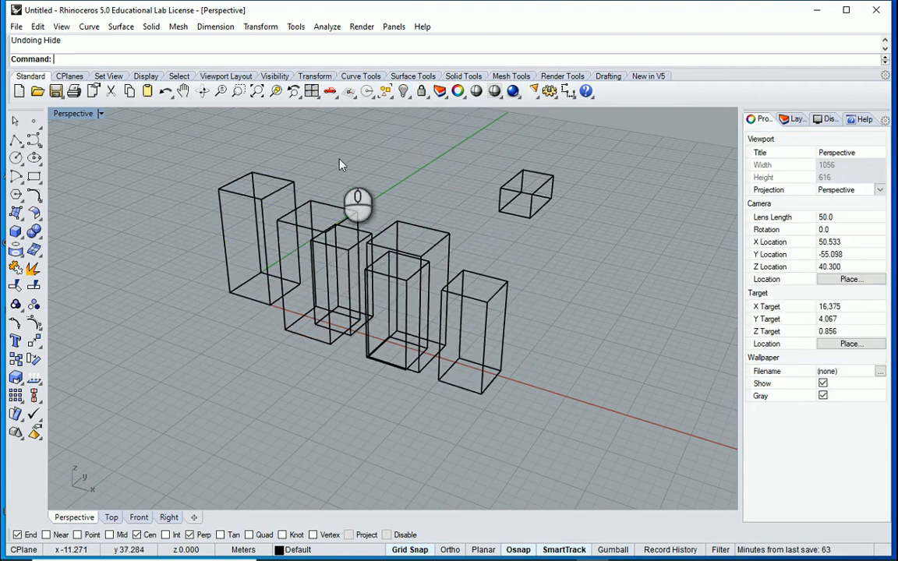
- Isolate-lock the three tall boxes nearest the origin so that every other box is locked
{"action": "left_click_drag", "start_coordinate": [334, 154], "coordinate": [238, 321]}
{"action": "left_click", "coordinate": [403, 91]}
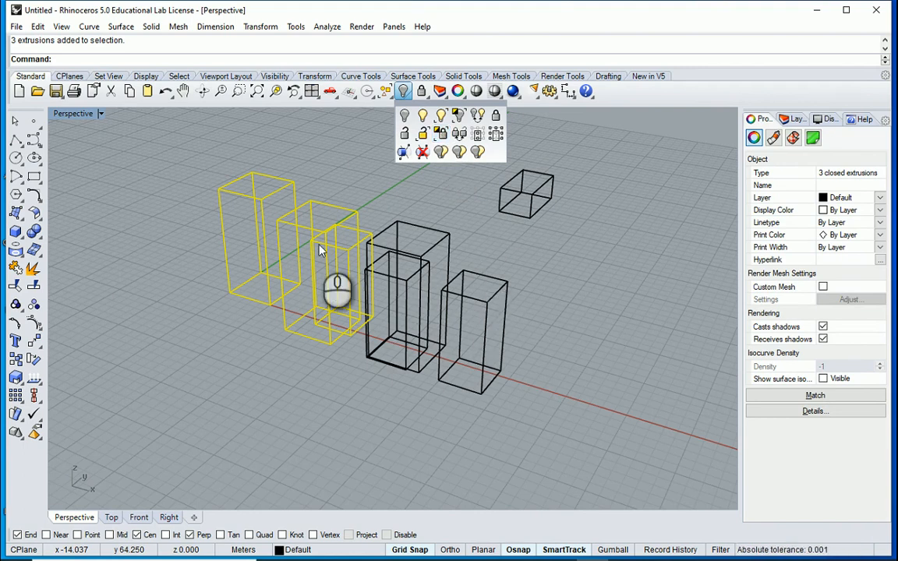
{"action": "left_click", "coordinate": [441, 134]}
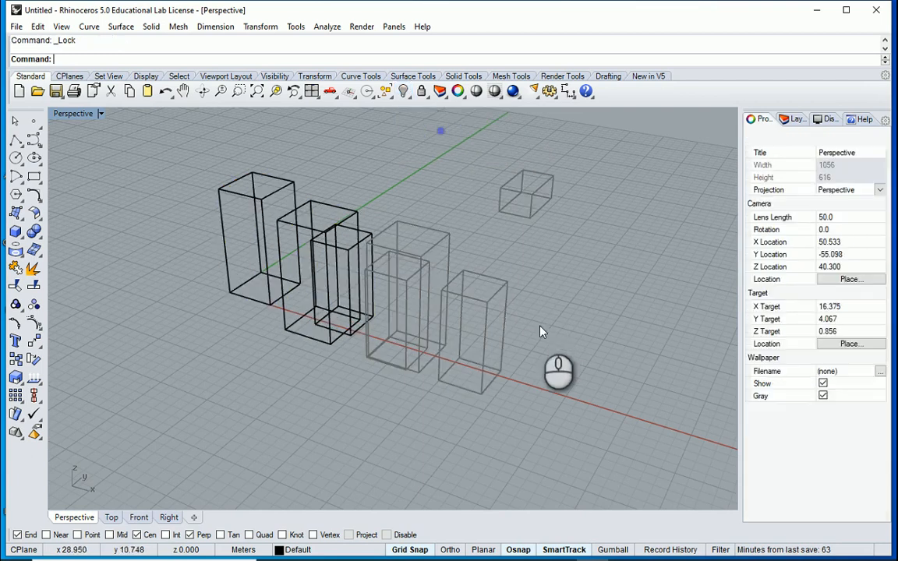
- Try selecting the locked boxes, then select the unlocked boxes nearest the origin individually and clear the selection
{"action": "right_click_drag", "start_coordinate": [404, 368], "coordinate": [533, 260]}
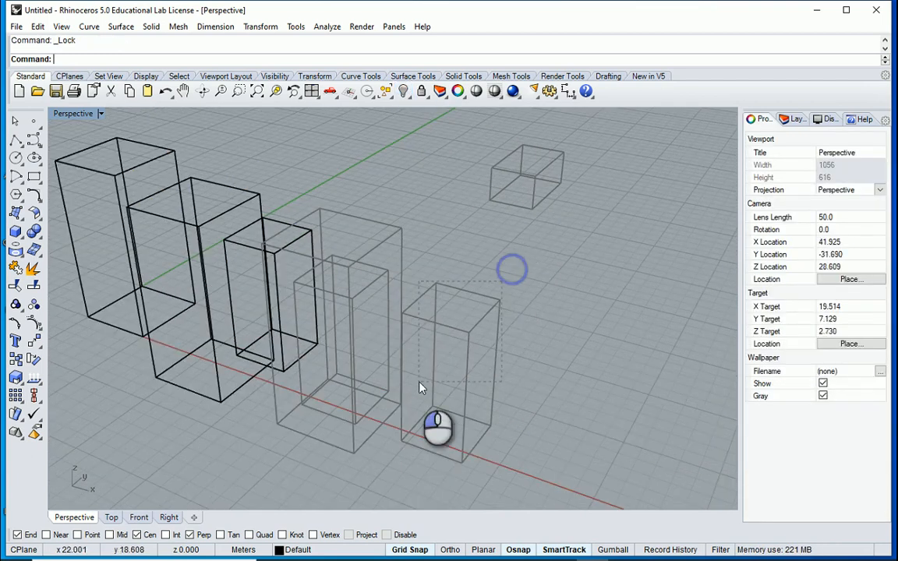
{"action": "right_click_drag", "start_coordinate": [481, 269], "coordinate": [311, 184]}
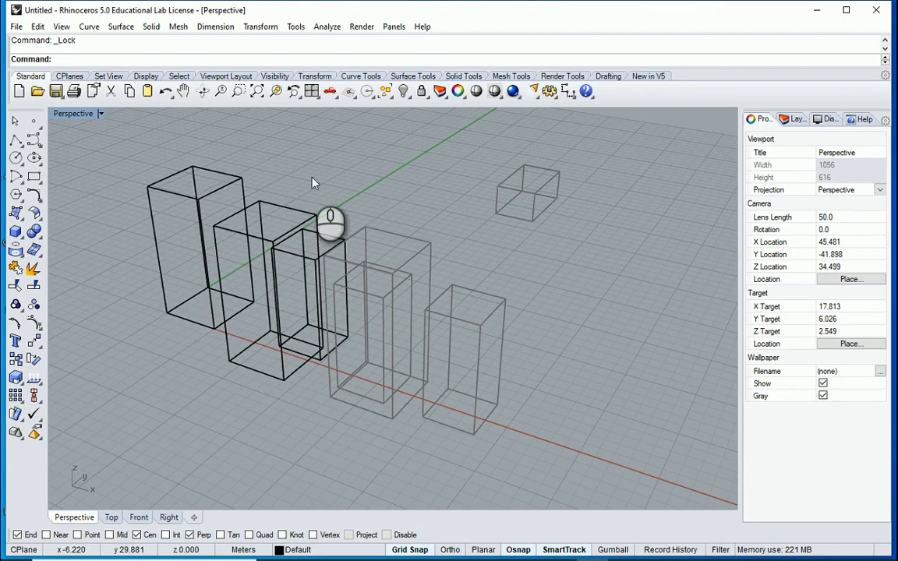
{"action": "left_click", "coordinate": [196, 199]}
{"action": "left_click", "coordinate": [261, 146]}
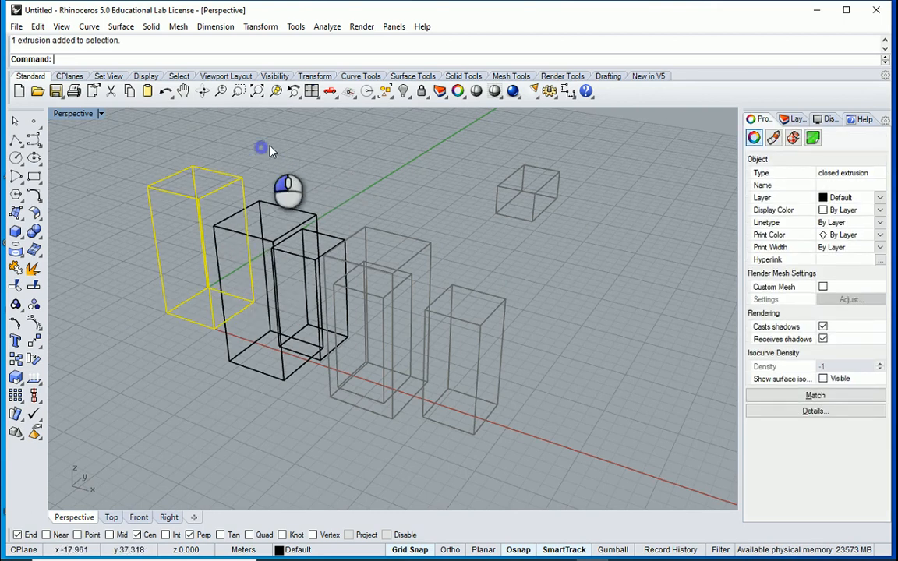
{"action": "left_click_drag", "start_coordinate": [302, 193], "coordinate": [279, 223]}
{"action": "left_click", "coordinate": [374, 172]}
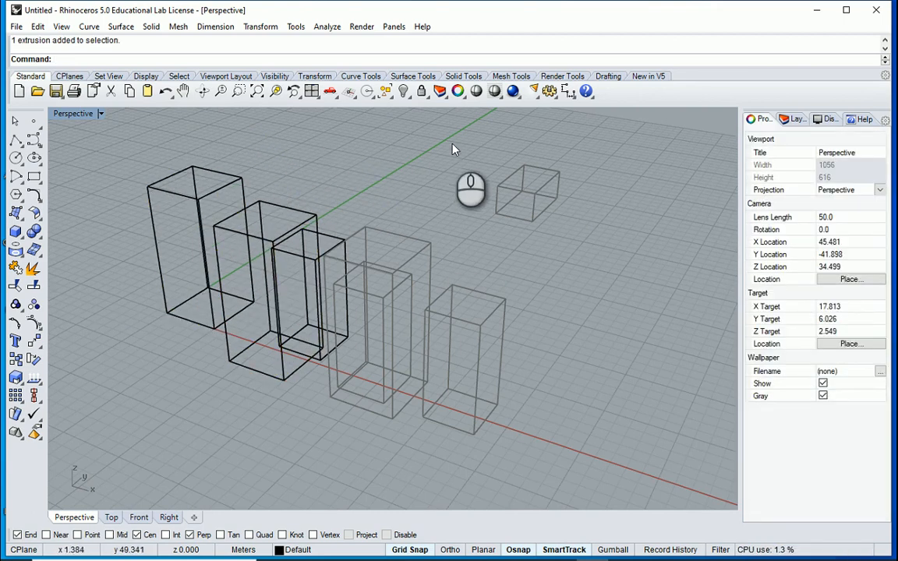
- Unlock all the locked boxes with UnlockSelected, then select one box to test it and clear the selection
{"action": "left_click", "coordinate": [411, 96]}
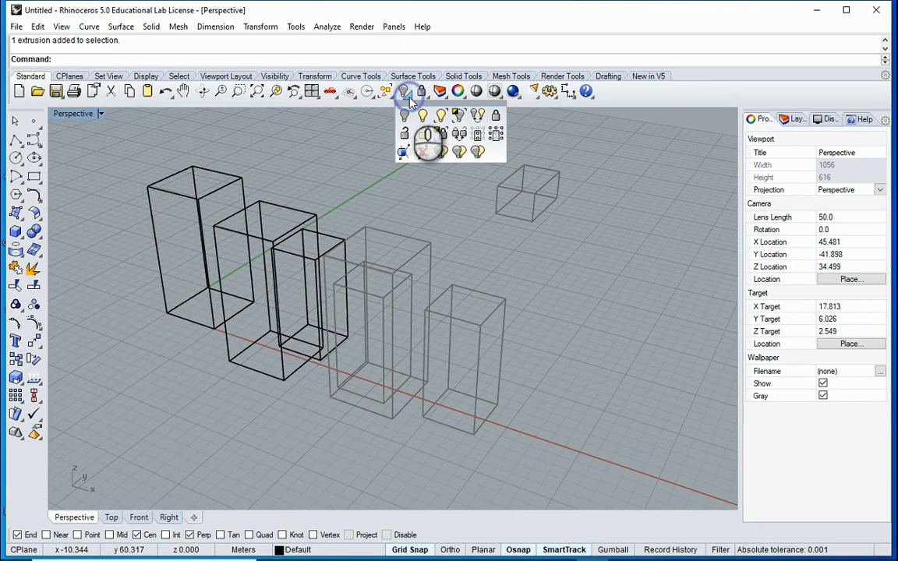
{"action": "left_click", "coordinate": [424, 129]}
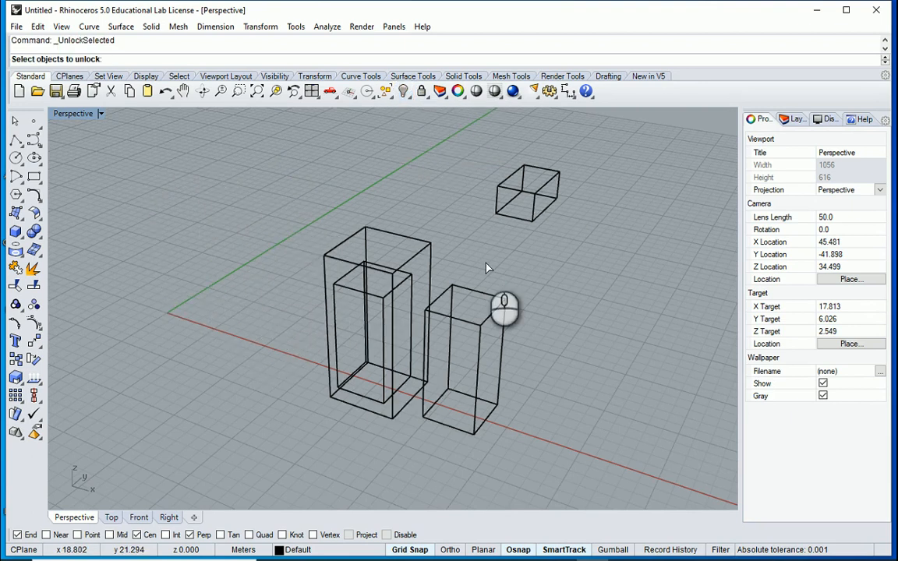
{"action": "left_click_drag", "start_coordinate": [591, 154], "coordinate": [306, 430]}
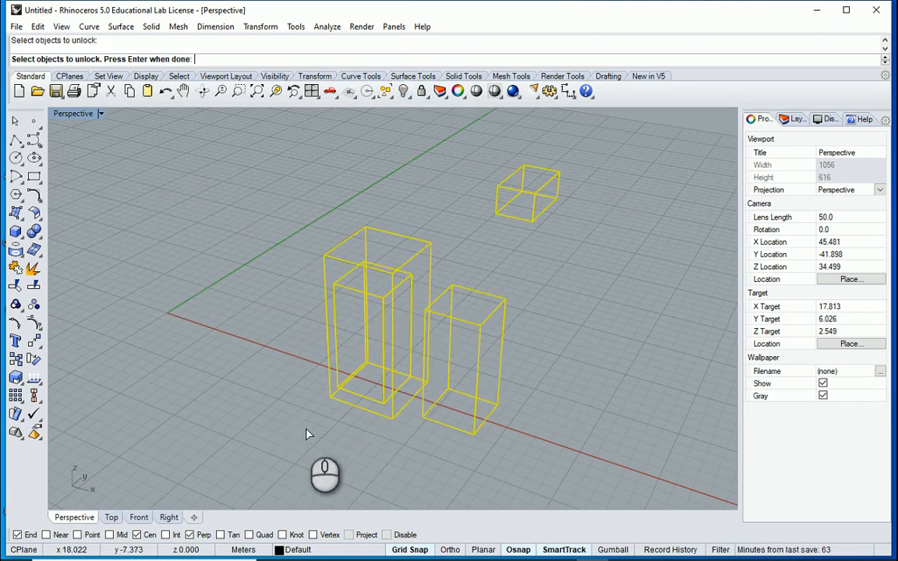
{"action": "right_click", "coordinate": [363, 412]}
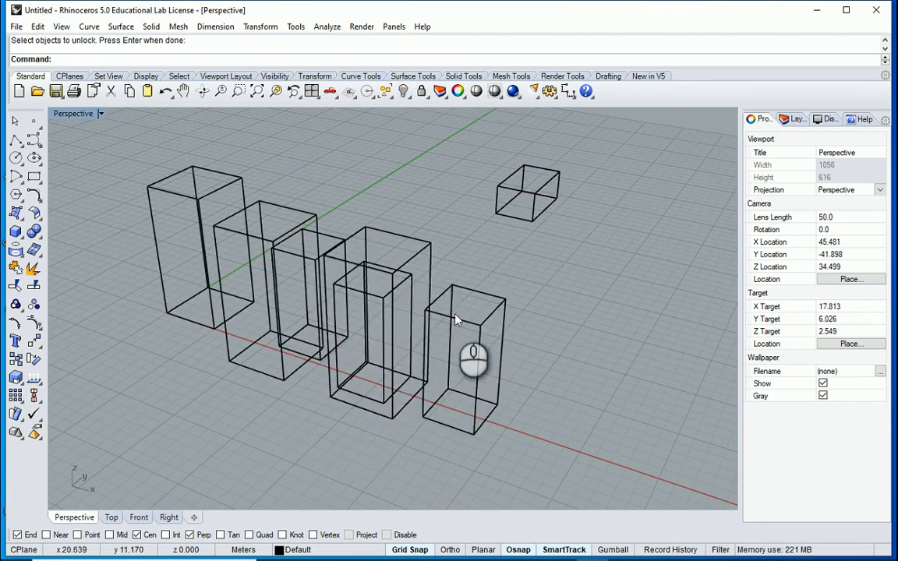
{"action": "left_click", "coordinate": [301, 213]}
{"action": "left_click", "coordinate": [387, 206]}
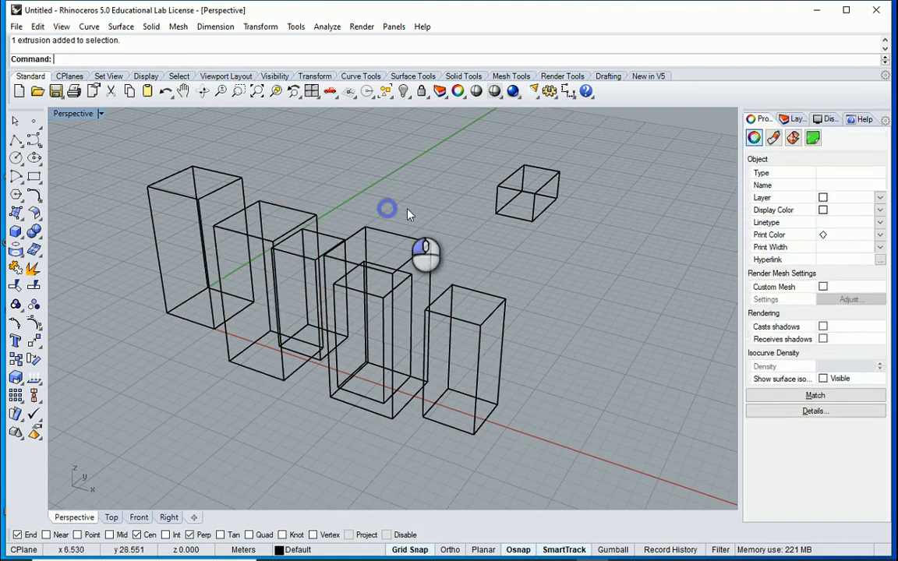
- Crossing-select the small box and the tall boxes farther along the red axis, and lock them
{"action": "left_click_drag", "start_coordinate": [604, 152], "coordinate": [379, 374]}
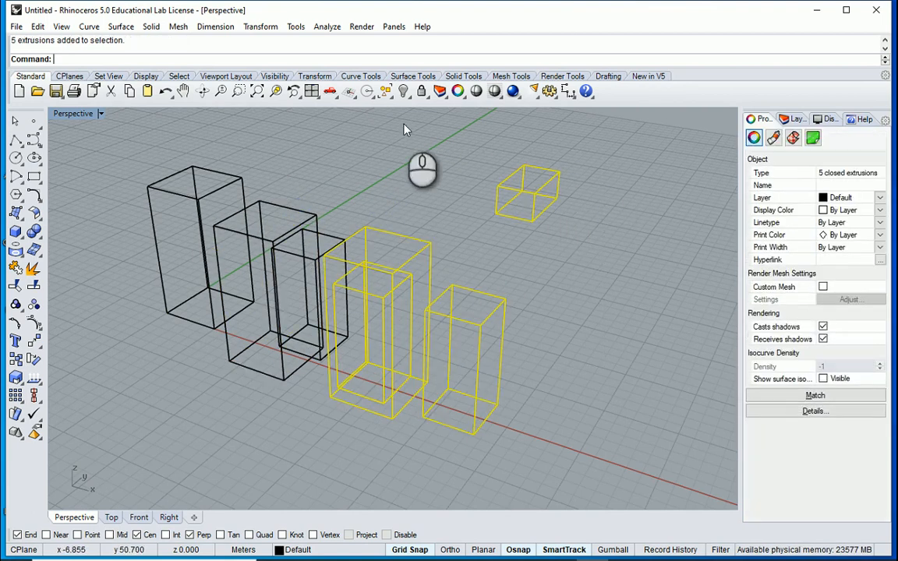
{"action": "left_click", "coordinate": [409, 97]}
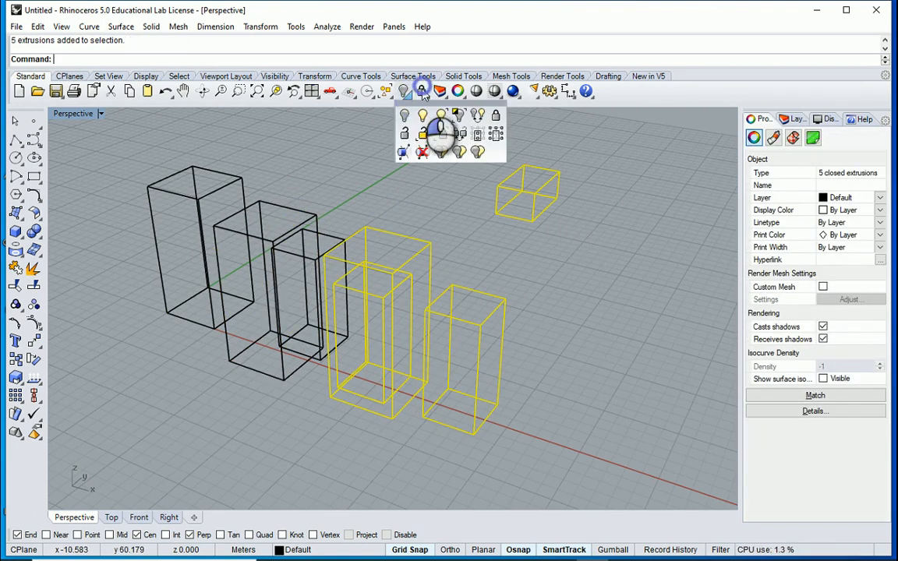
{"action": "left_click", "coordinate": [422, 91]}
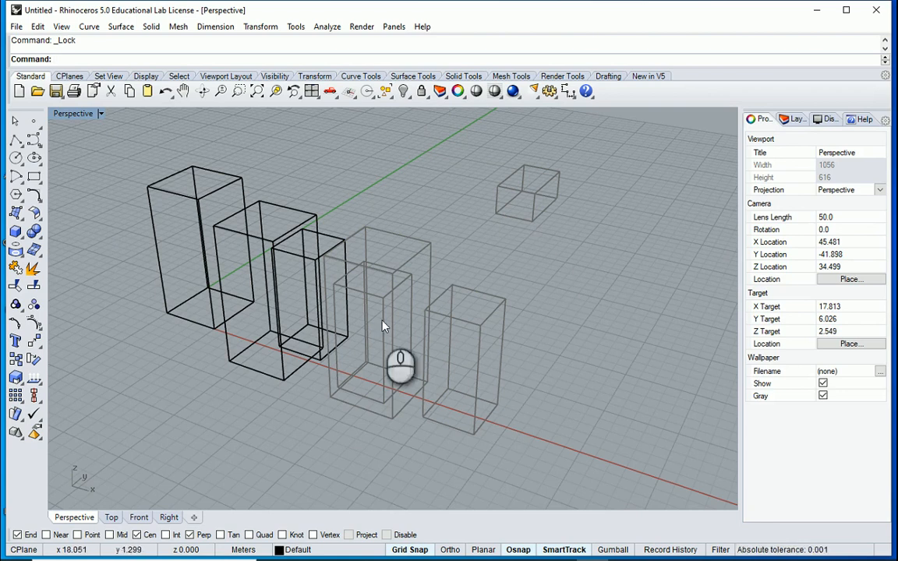
- Unlock only the small distant box and the narrower tall box inside the larger locked one using UnlockSelected
{"action": "left_click", "coordinate": [406, 93]}
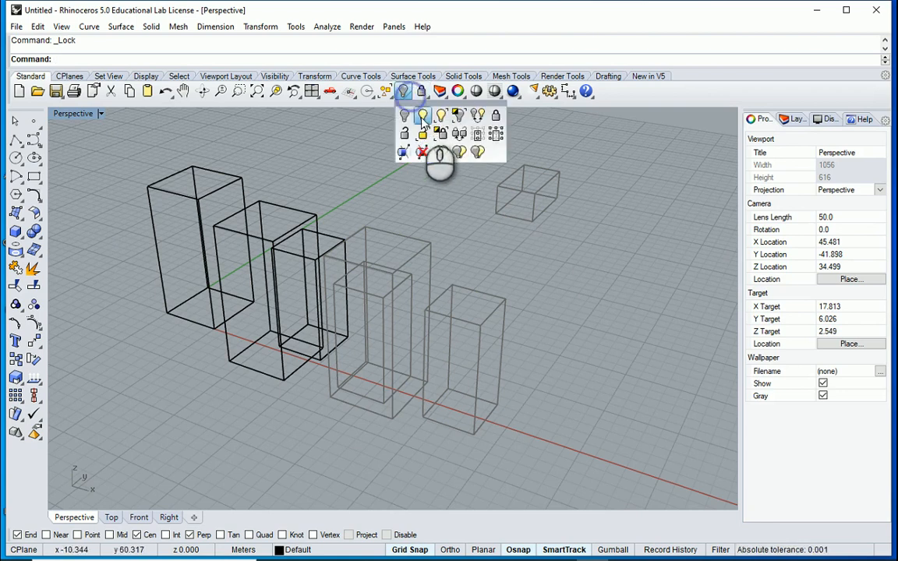
{"action": "left_click", "coordinate": [423, 135]}
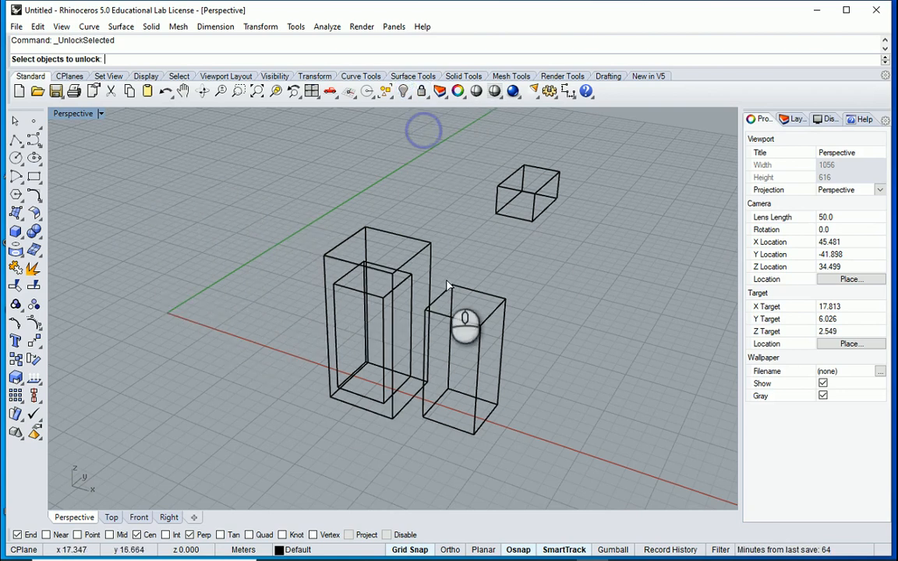
{"action": "left_click", "coordinate": [401, 286]}
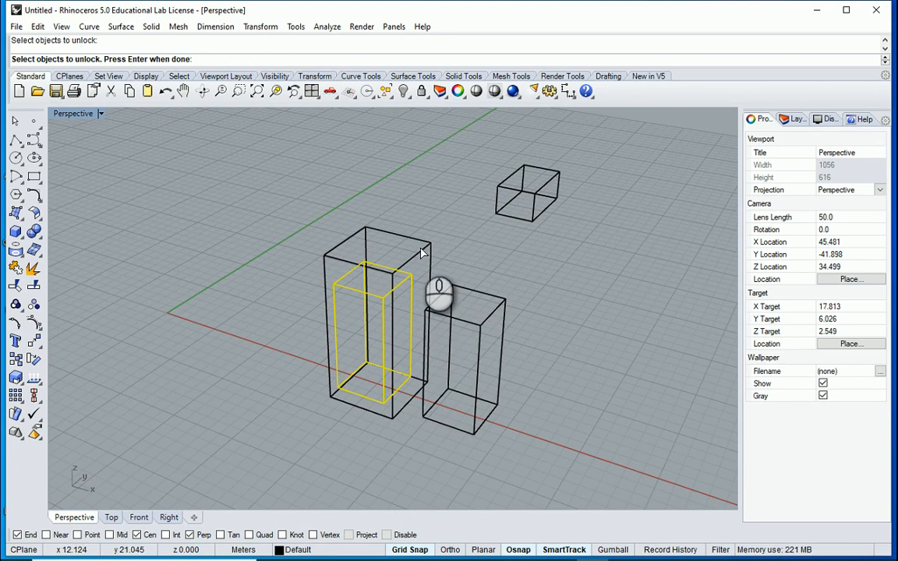
{"action": "left_click", "coordinate": [511, 190]}
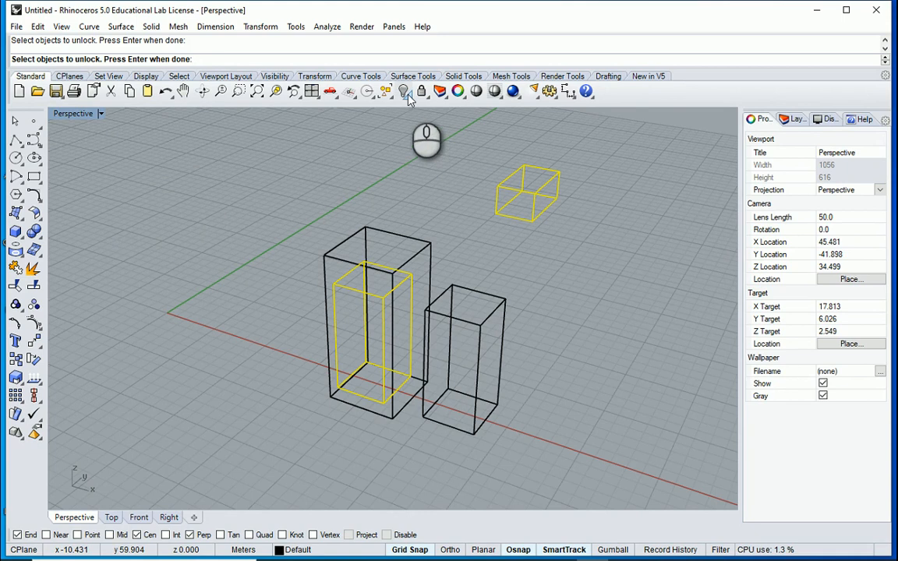
{"action": "right_click", "coordinate": [438, 238]}
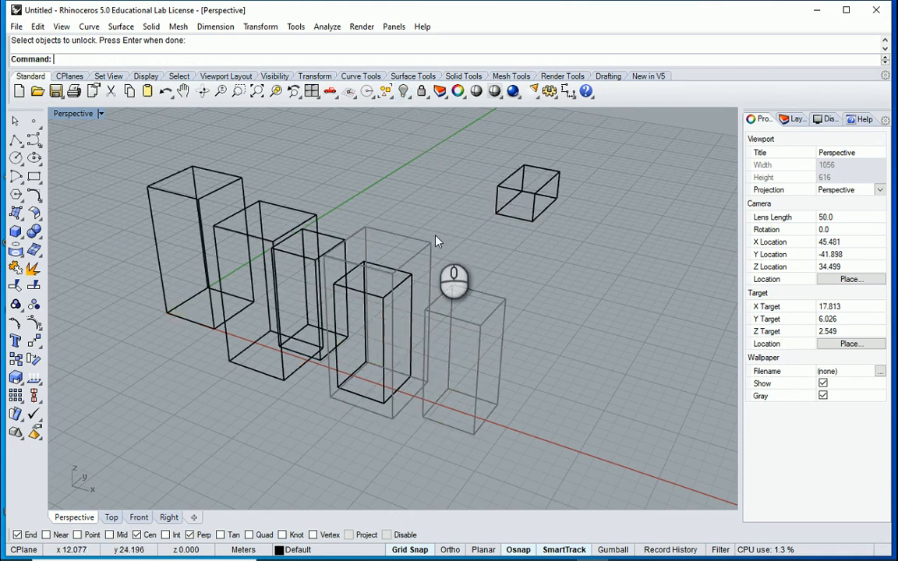